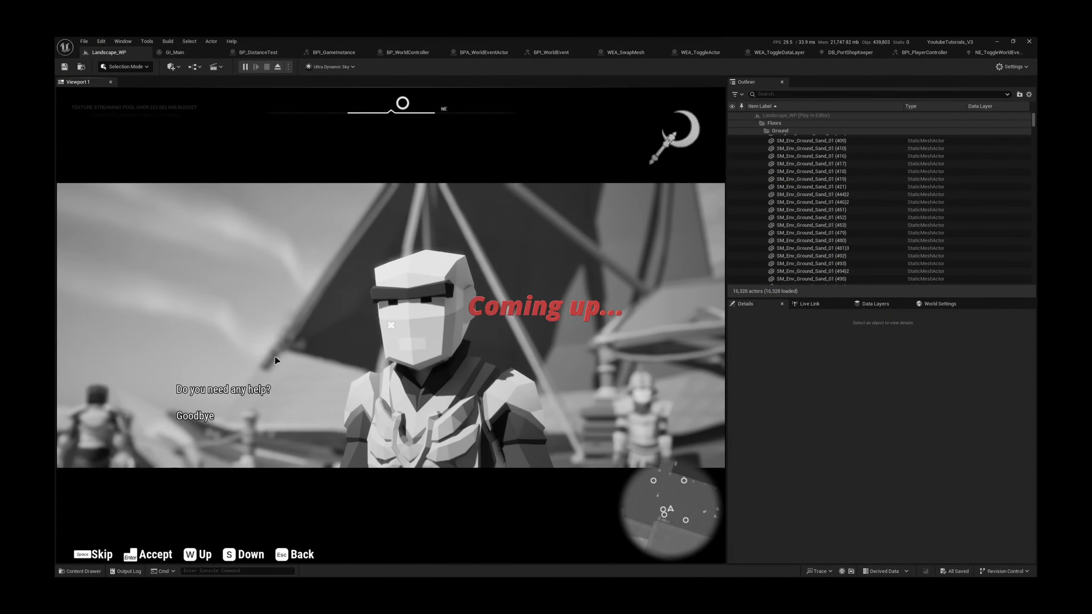
# Offer the Port Shop Keeper help in the running game and agree to deal with the bandits, advancing the dialogue to its end
pyautogui.click(227, 385)
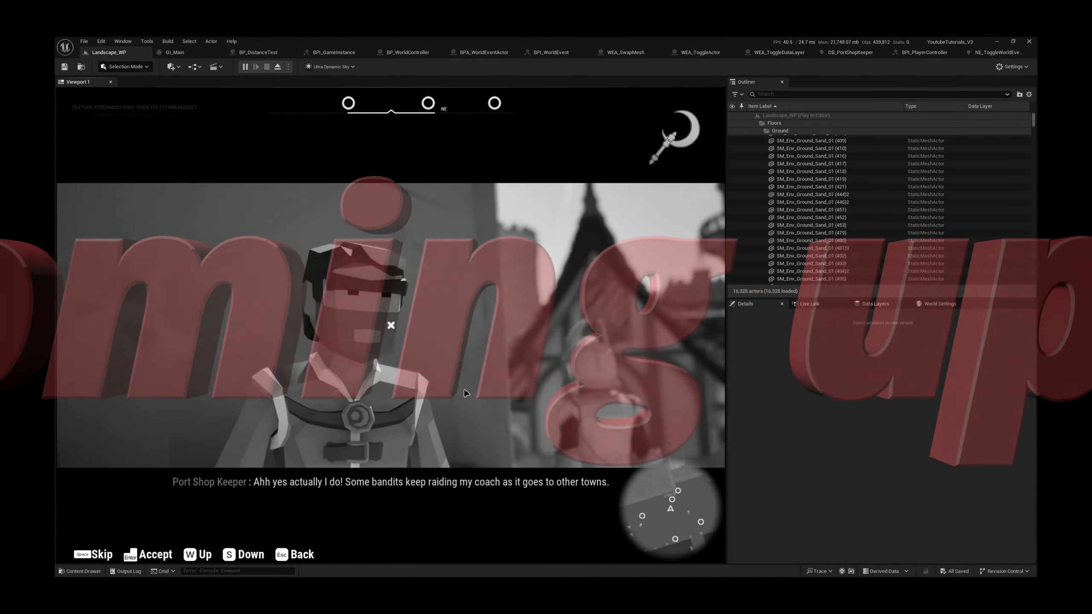
pyautogui.press('Return')
pyautogui.press('space')
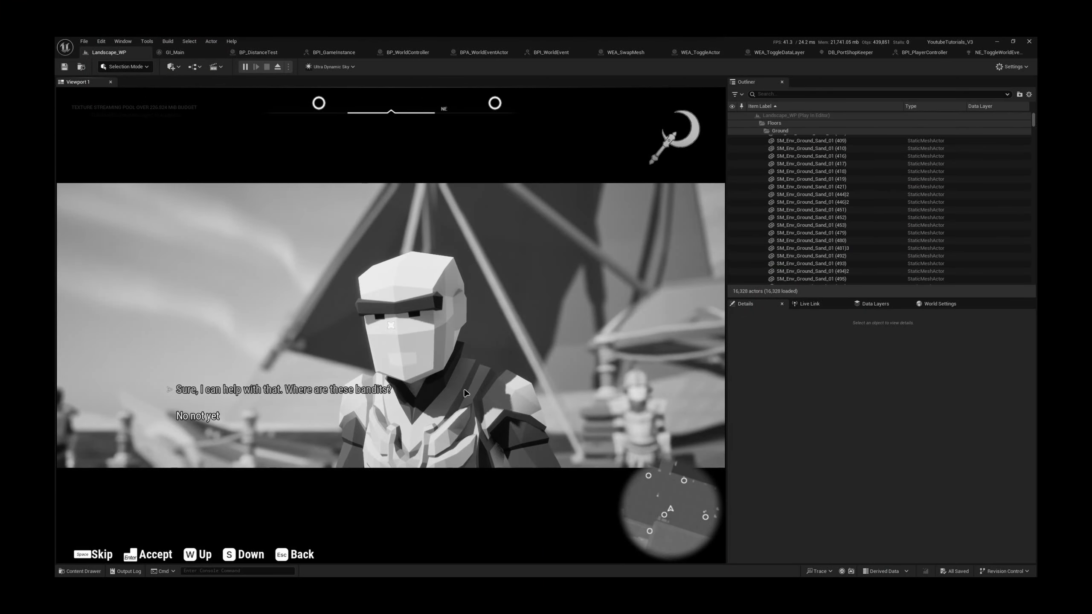
pyautogui.click(364, 384)
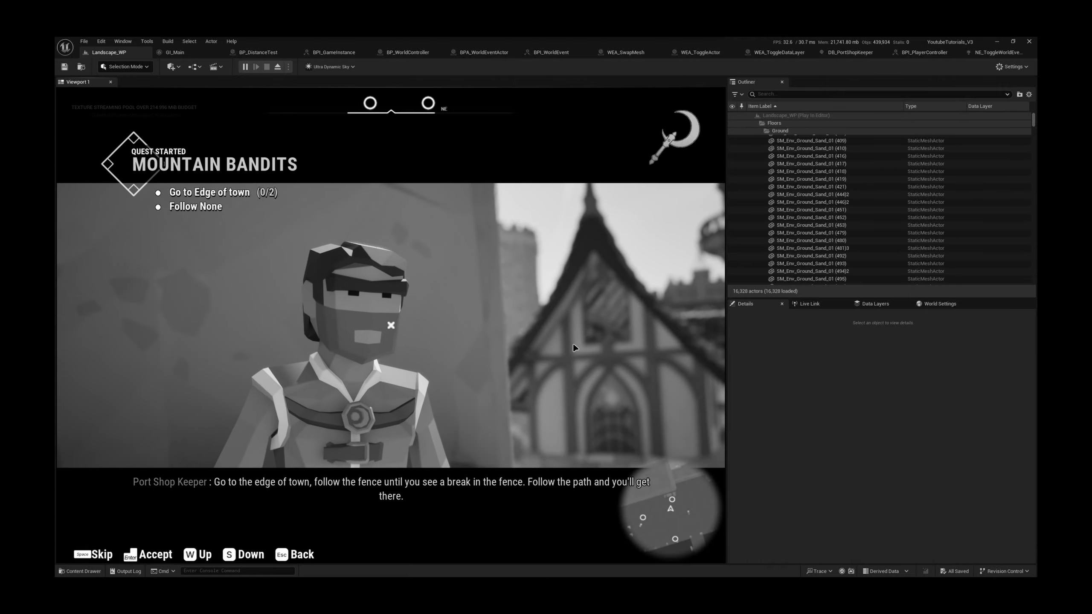
pyautogui.press('space')
# Run the player character along the dock past the crates beside the Port Shop Keeper in the running game
pyautogui.press('w')
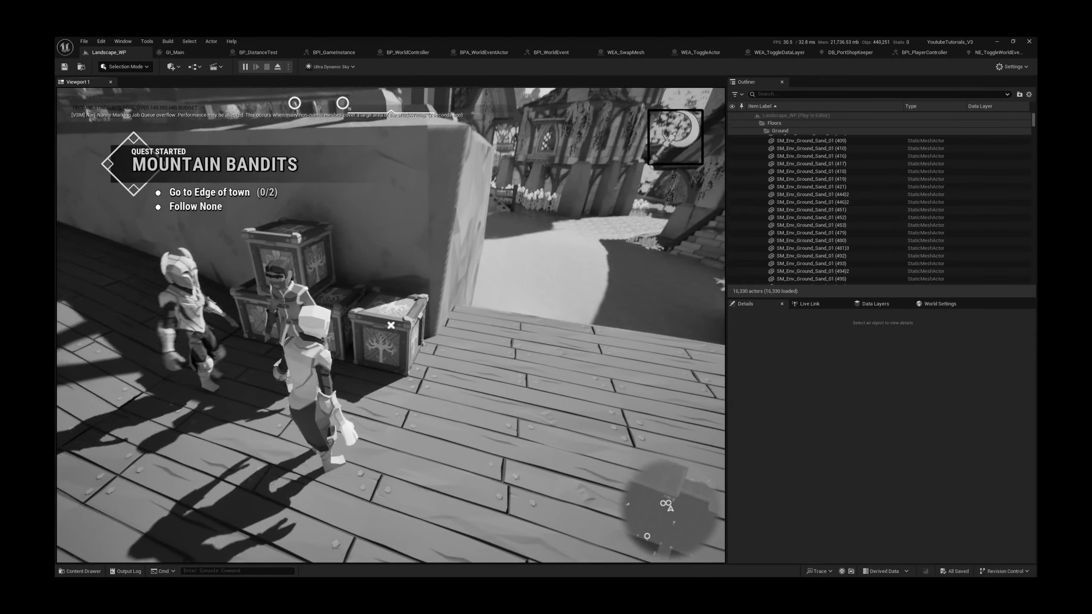
pyautogui.press('a')
pyautogui.press('w')
pyautogui.press('w')
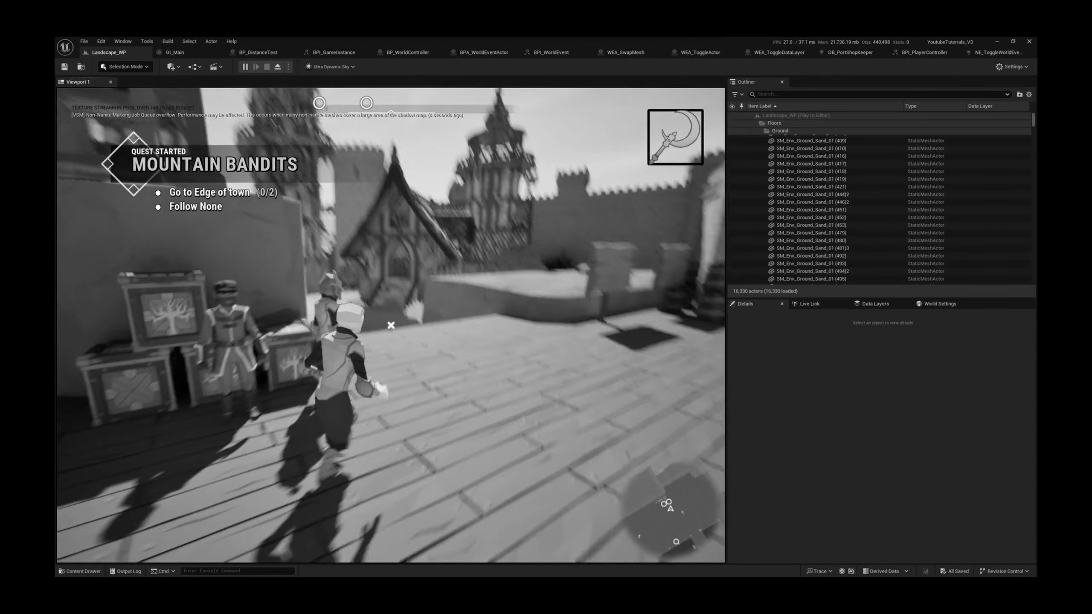
pyautogui.press('w')
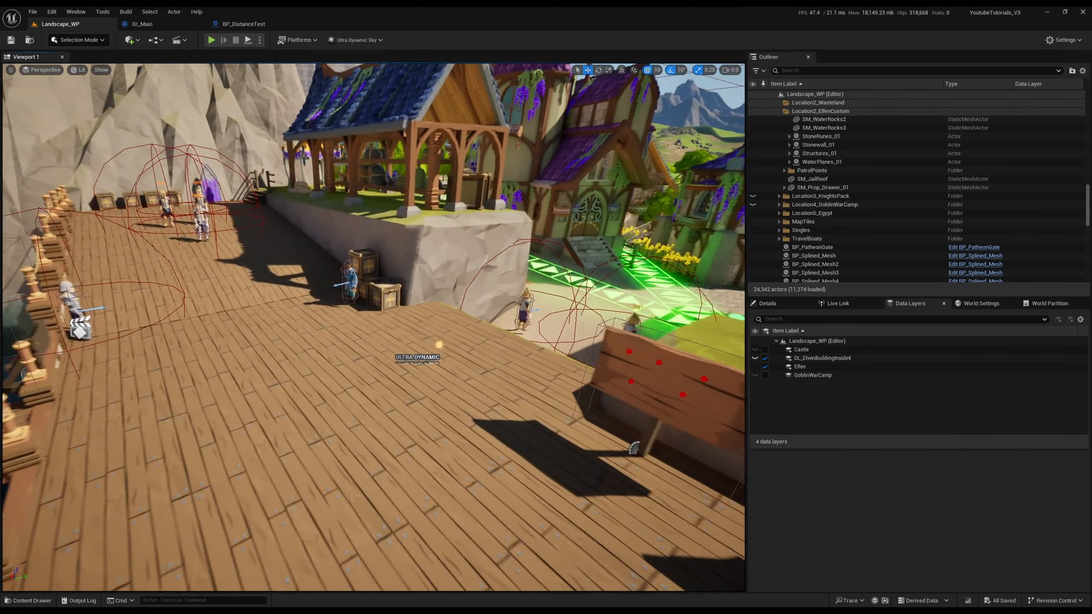
# Examine the dock area of the level, including the quest boards, the shop keeper's crates and the nearby Elven houses
pyautogui.moveTo(486, 483); pyautogui.dragTo(486, 465, button='right')
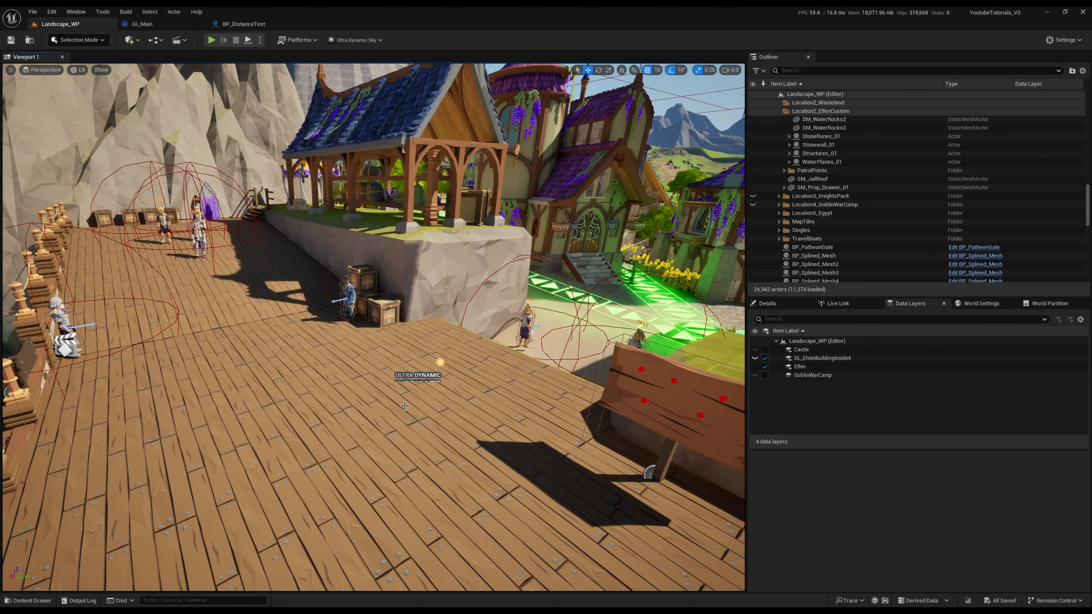
pyautogui.moveTo(622, 375); pyautogui.dragTo(531, 379, button='right')
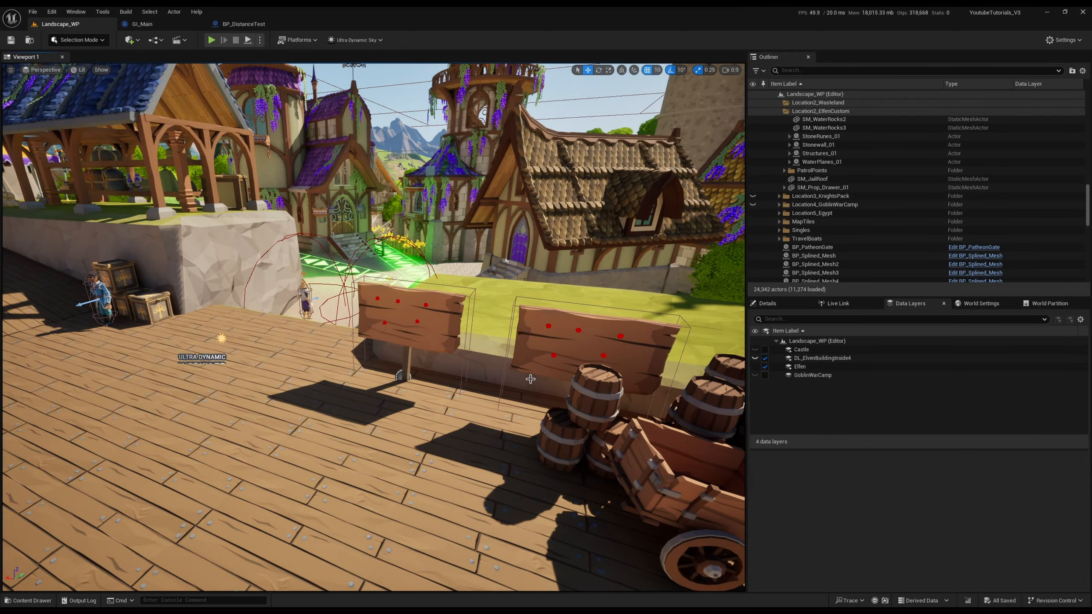
pyautogui.moveTo(530, 379); pyautogui.dragTo(415, 342, button='right')
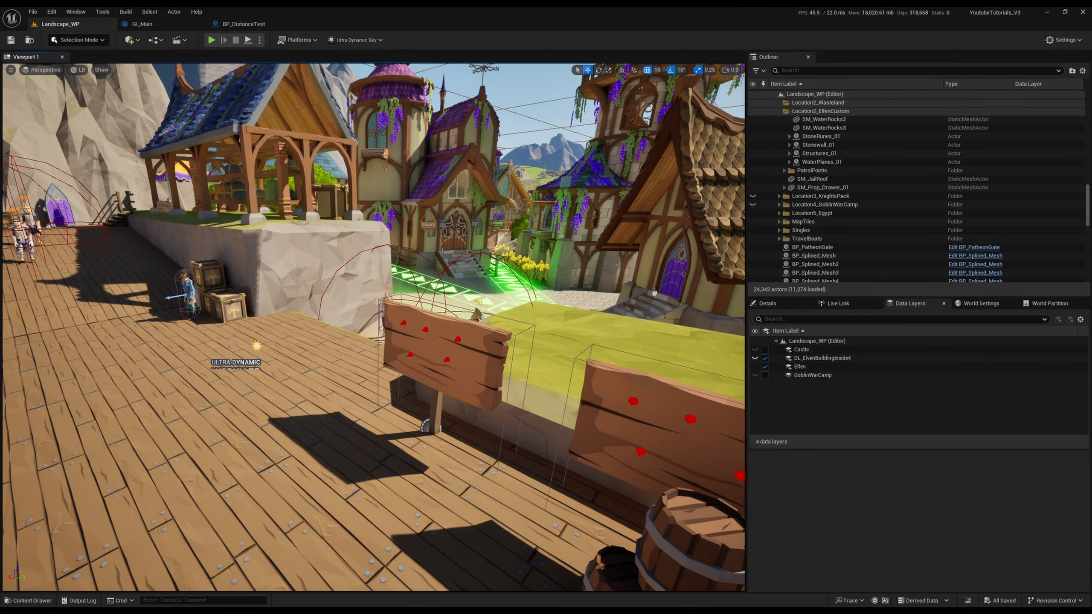
pyautogui.moveTo(387, 301); pyautogui.dragTo(443, 293, button='right')
# Survey the world around the dock, including the castle area, the Elven cliffs with waterfalls and the river, and return to the dock
pyautogui.scroll(4, 400, 308)
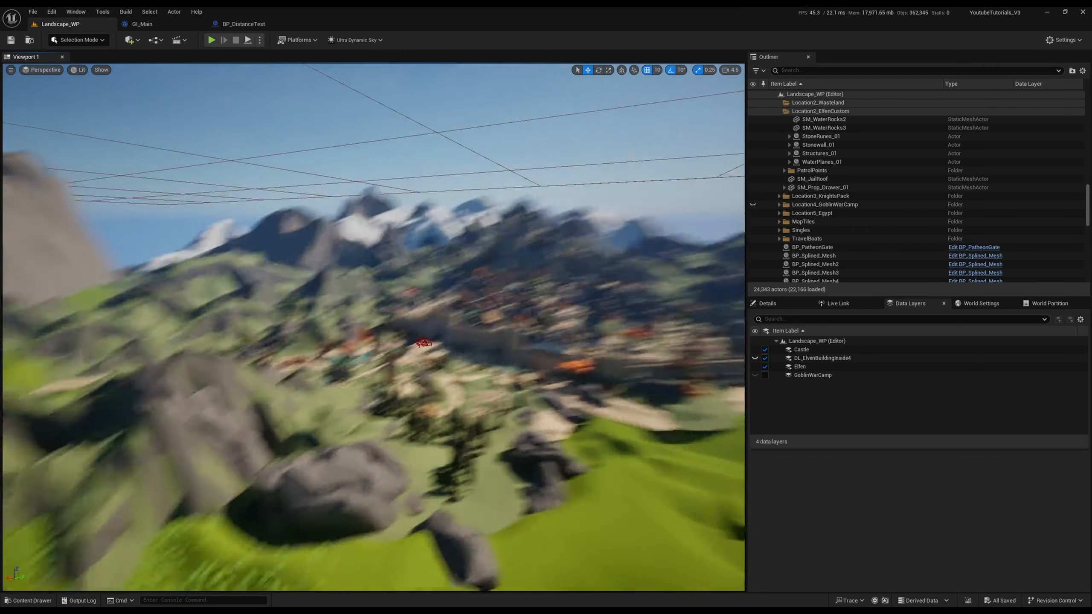
pyautogui.scroll(-2, 442, 297)
pyautogui.moveTo(442, 292); pyautogui.dragTo(387, 430, button='right')
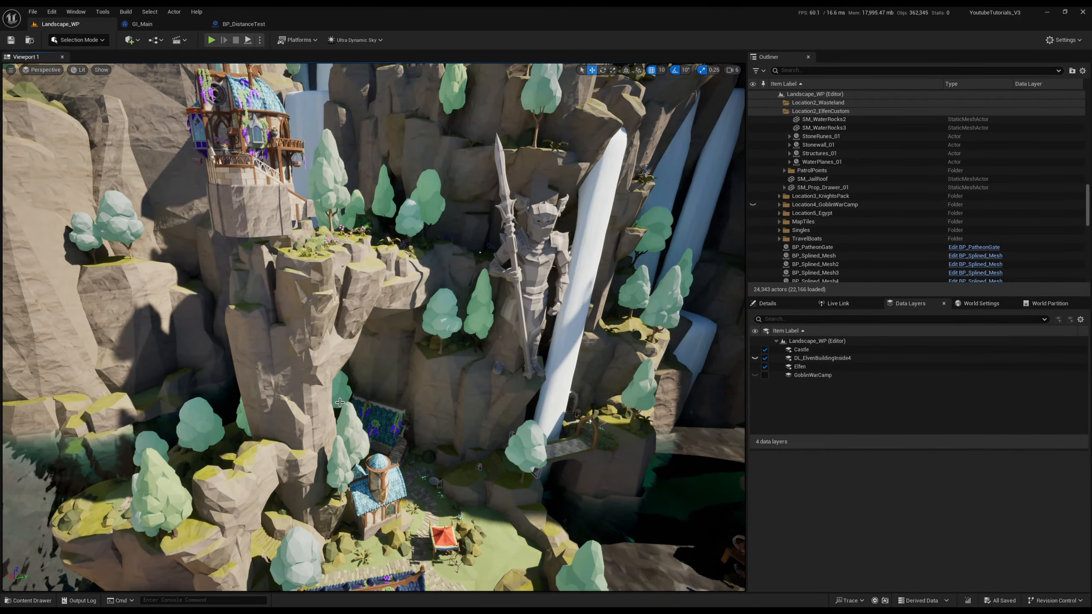
pyautogui.moveTo(305, 389); pyautogui.dragTo(301, 387, button='right')
pyautogui.scroll(-1, 301, 387)
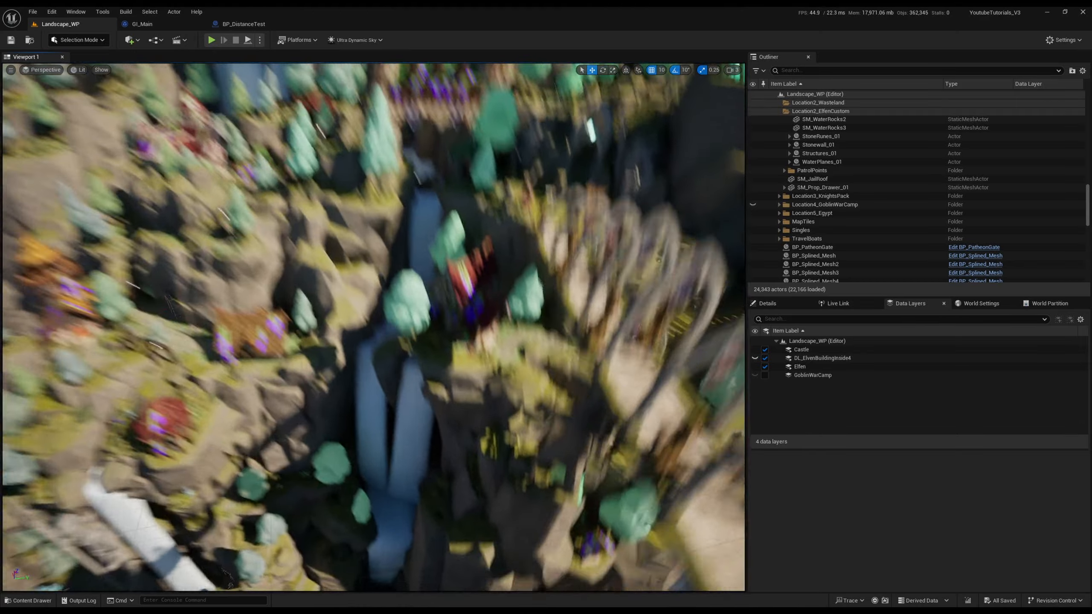
pyautogui.press('s')
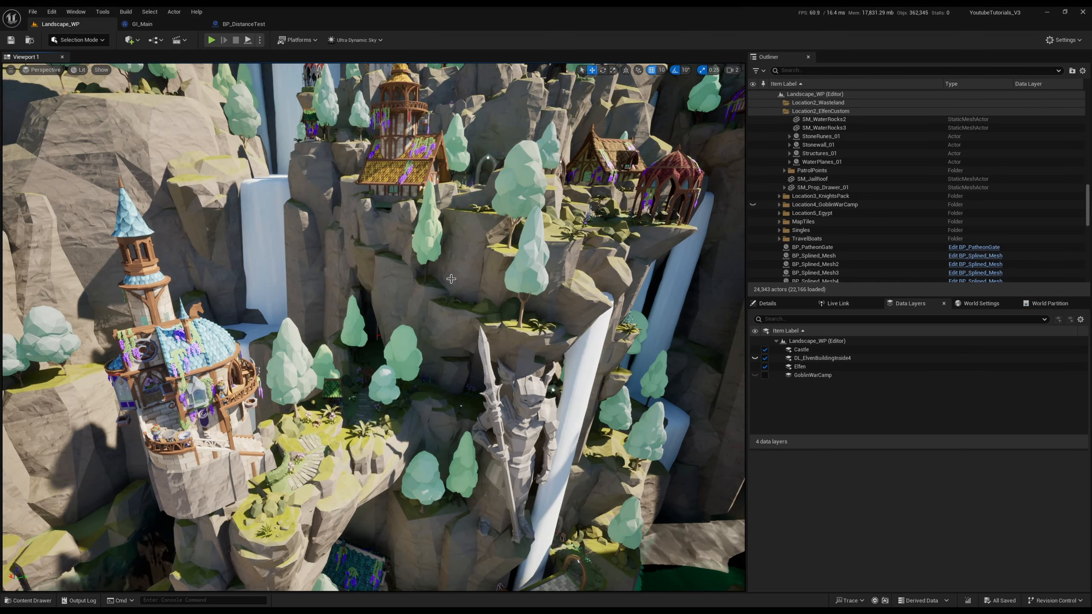
pyautogui.moveTo(451, 279); pyautogui.dragTo(349, 349, button='right')
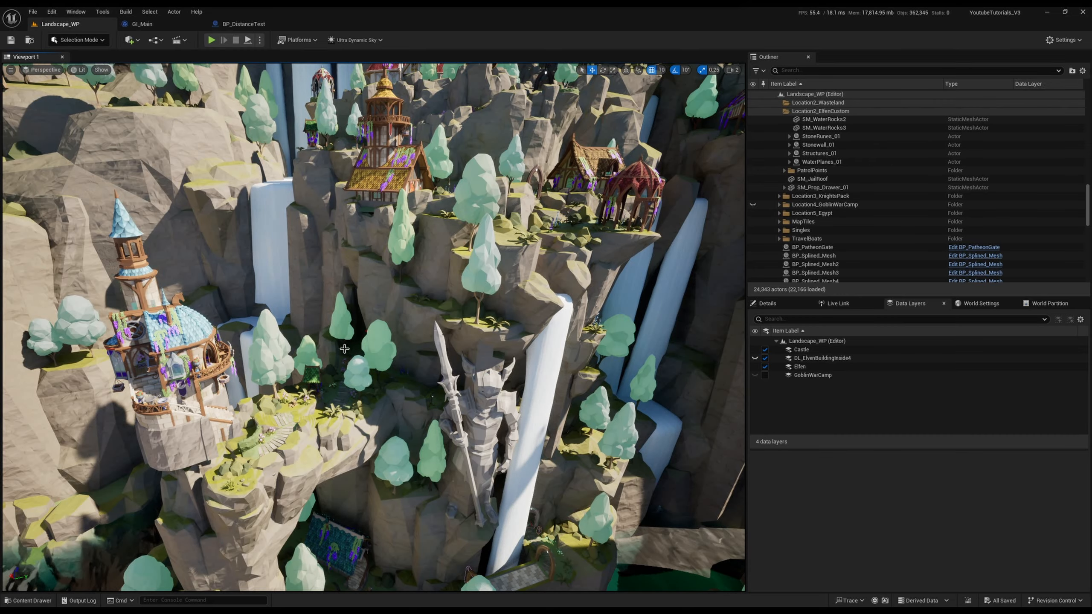
pyautogui.moveTo(344, 349)
pyautogui.mouseDown(button='right')
pyautogui.moveTo(346, 375)
pyautogui.moveTo(344, 340)
pyautogui.mouseUp(button='right')
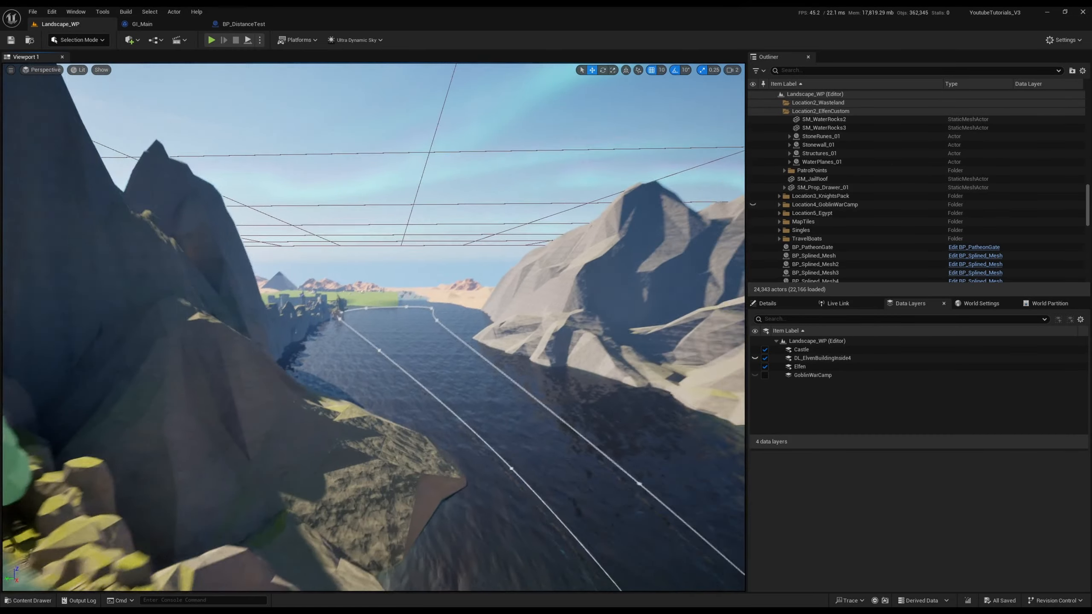
pyautogui.moveTo(344, 346); pyautogui.dragTo(348, 344, button='right')
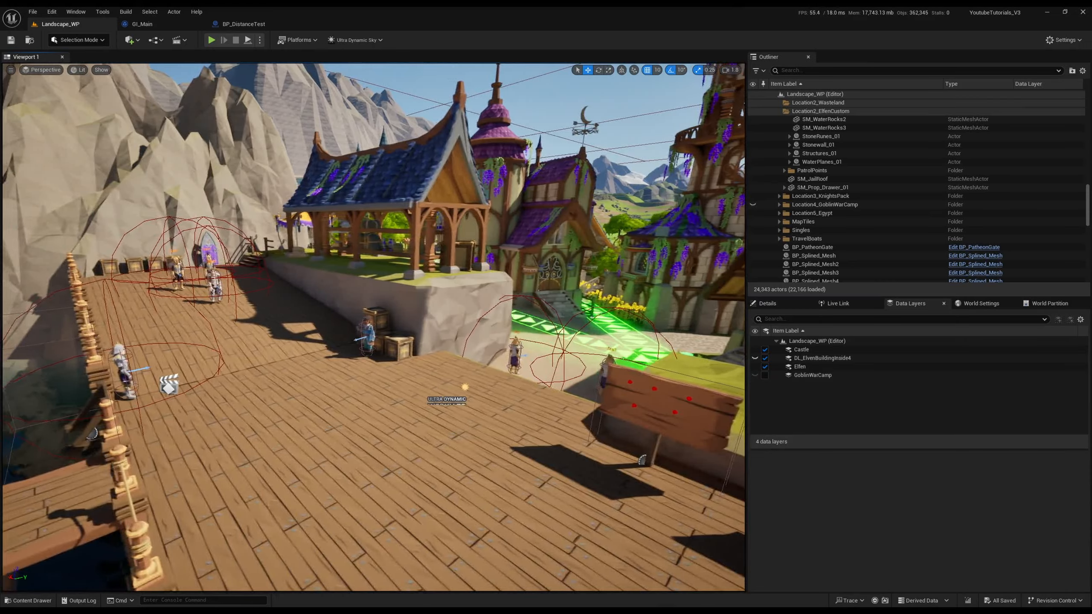
pyautogui.moveTo(637, 337); pyautogui.dragTo(639, 336, button='right')
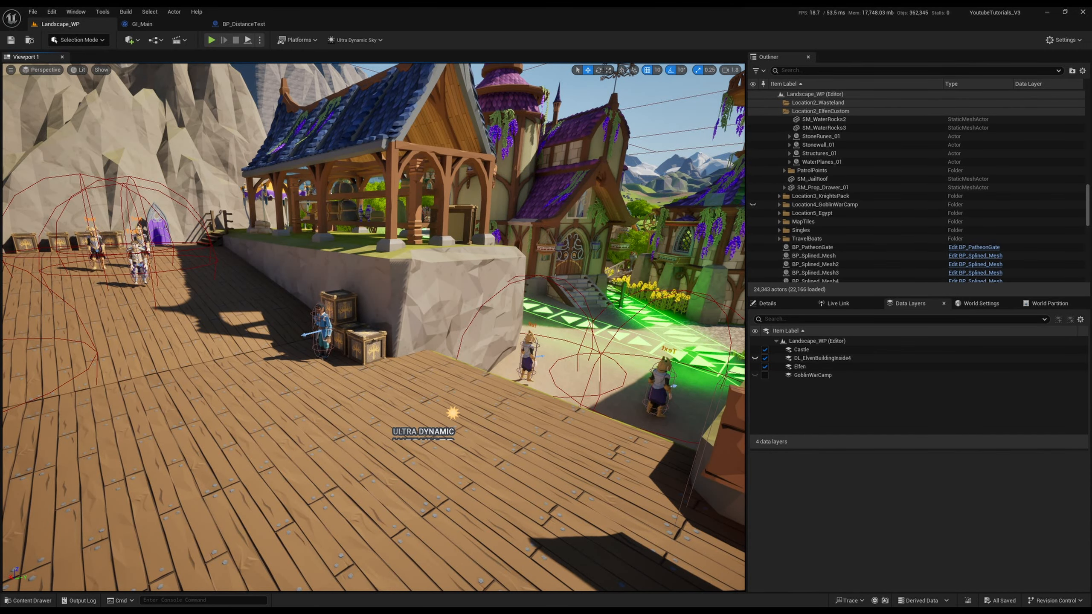
# Switch to the WorldController diagram in draw.io and select the Game Instance group with its Get and Set WorldEventTags boxes
pyautogui.moveTo(1091, 137)
pyautogui.mouseDown()
pyautogui.moveTo(608, 165)
pyautogui.moveTo(602, 8)
pyautogui.mouseUp()
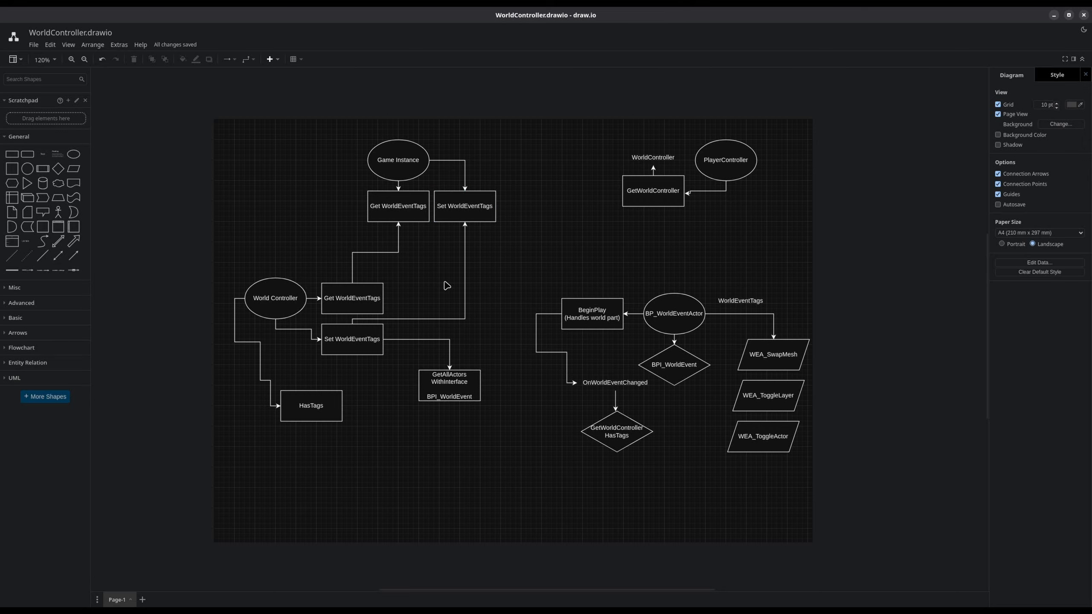
pyautogui.moveTo(294, 118); pyautogui.dragTo(511, 237)
pyautogui.click(511, 237)
pyautogui.moveTo(313, 130); pyautogui.dragTo(542, 267)
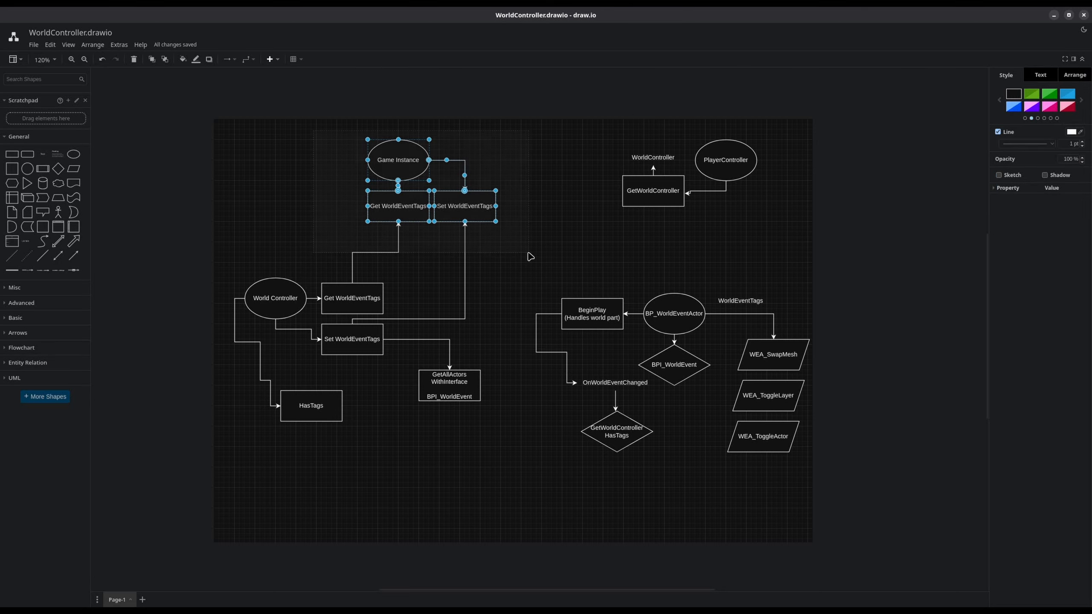
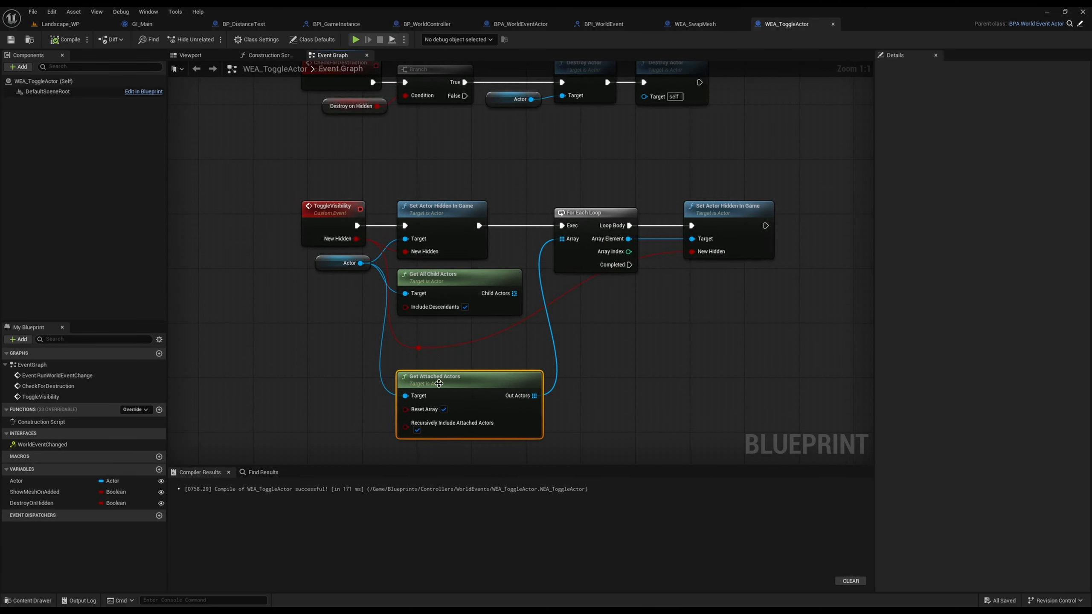
# Delete the Get All Child Actors node, move Get Attached Actors up into its place, and save the WEA_ToggleActor blueprint
pyautogui.click(453, 271)
pyautogui.press('Delete')
pyautogui.moveTo(454, 392); pyautogui.dragTo(459, 292)
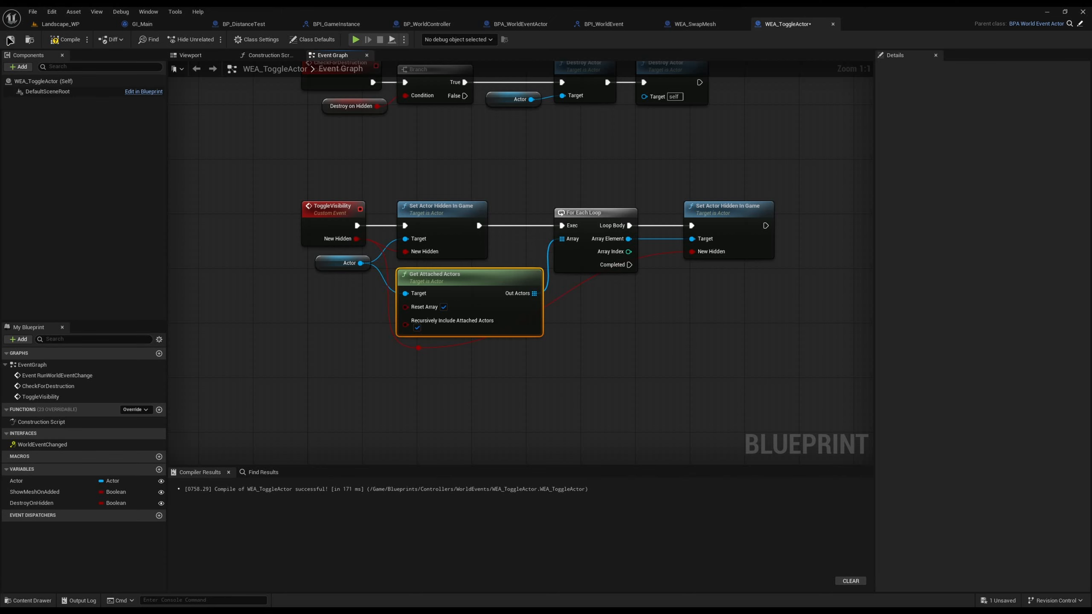
pyautogui.click(10, 40)
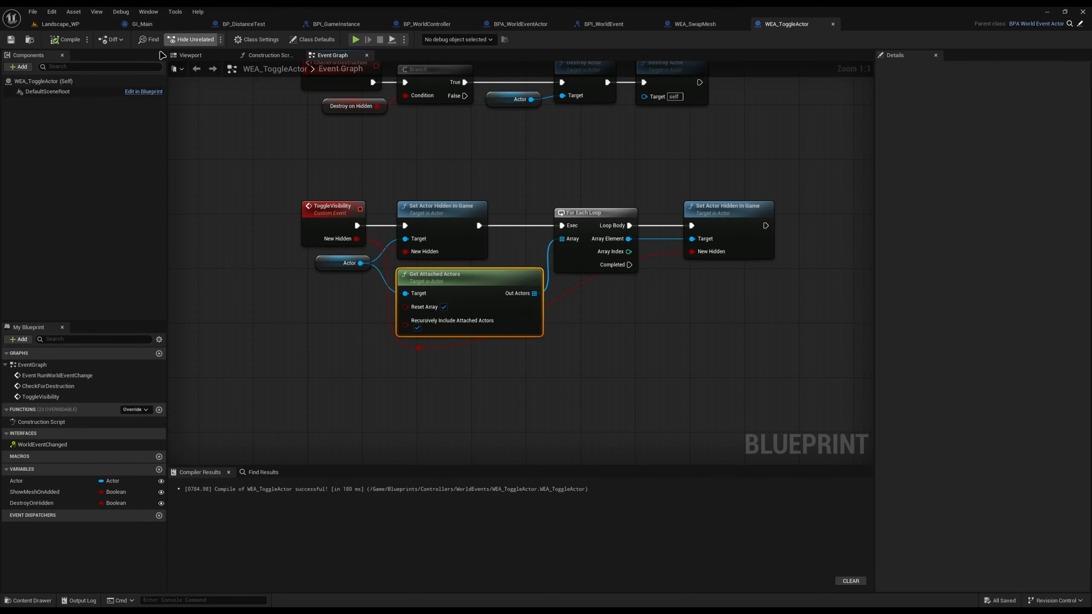
# Inspect the stacked crates beside the shop keeper in Landscape_WP, checking SM_Prop_Crate_5 and its attached lid SM_Prop_Crate02_lid2
pyautogui.click(243, 24)
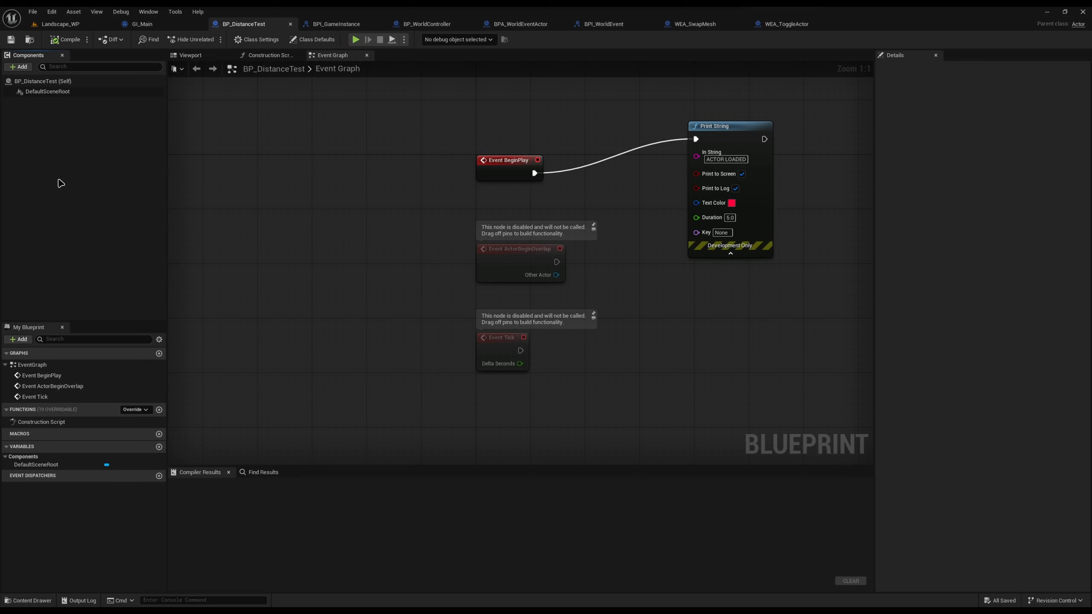
pyautogui.click(61, 23)
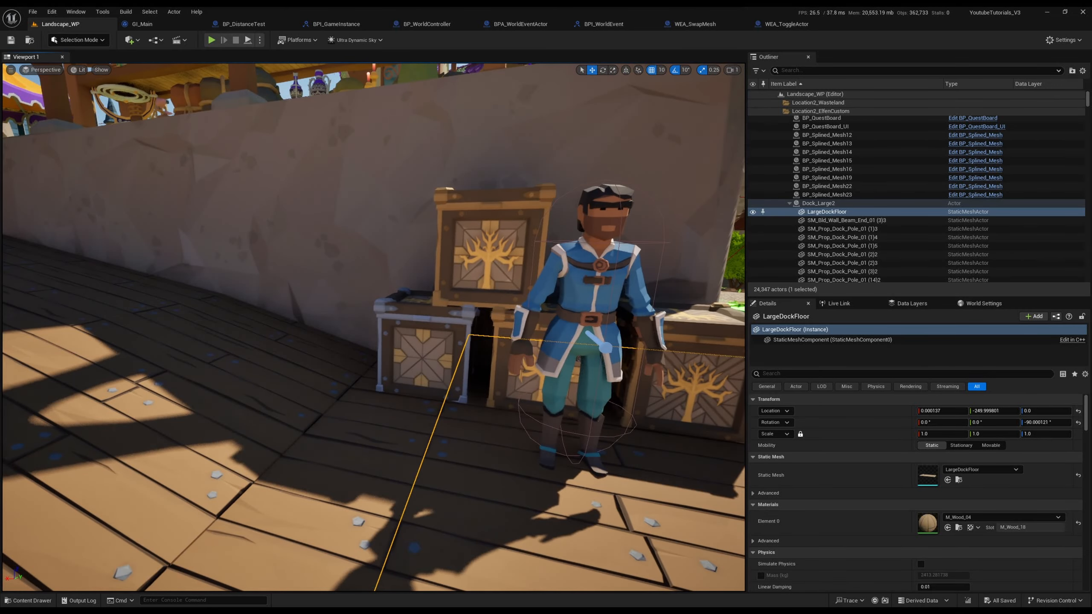
pyautogui.click(490, 254)
pyautogui.click(827, 204)
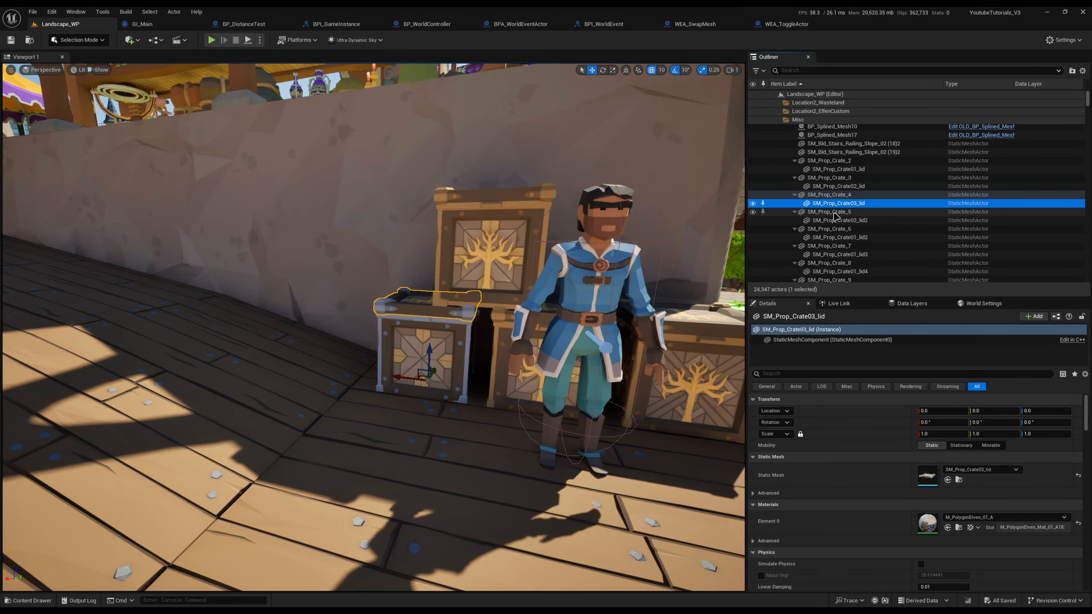
pyautogui.click(821, 212)
pyautogui.click(806, 221)
pyautogui.doubleClick(806, 220)
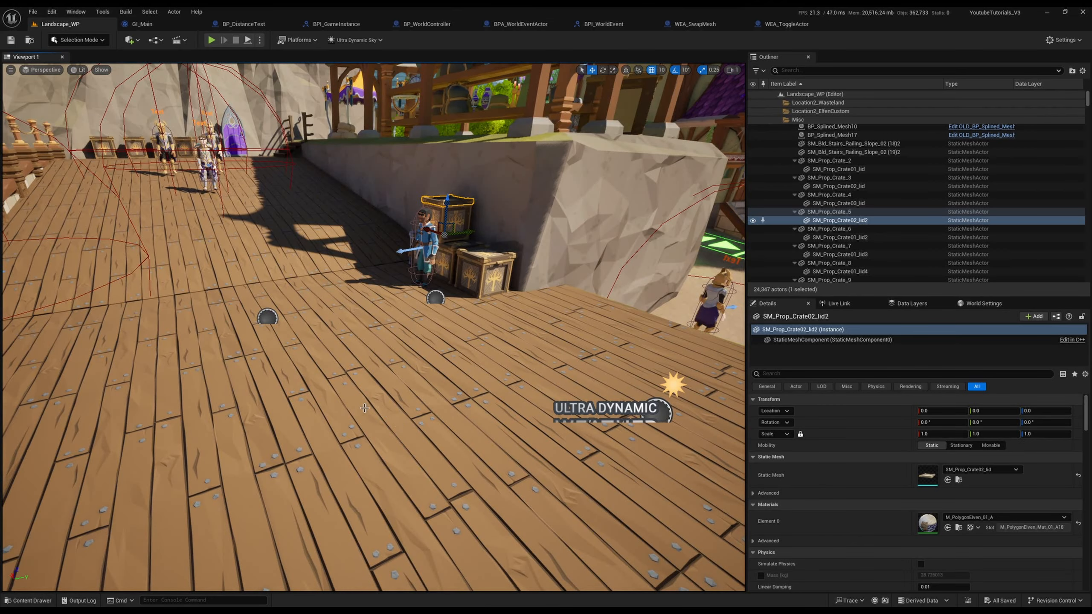
# Play the level from a spot on the dock floor to check the visibility of the stacked crate and its lid, and stop
pyautogui.rightClick(370, 402)
pyautogui.click(378, 396)
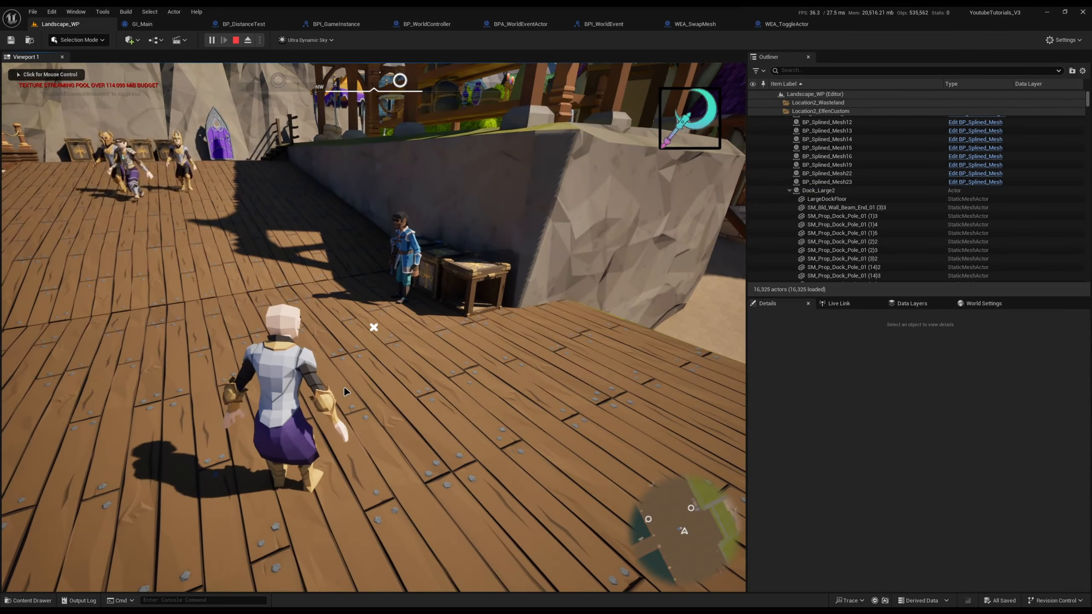
pyautogui.press('Escape')
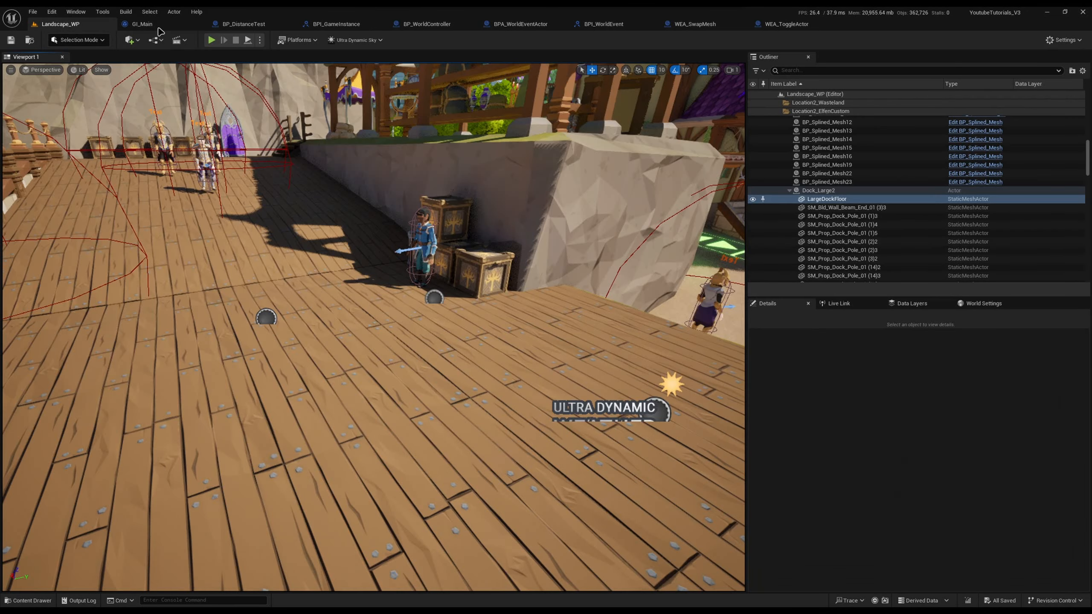
# Add the WorldEvents tag to the default value of the WorldEventTags variable in GI_Main
pyautogui.click(170, 25)
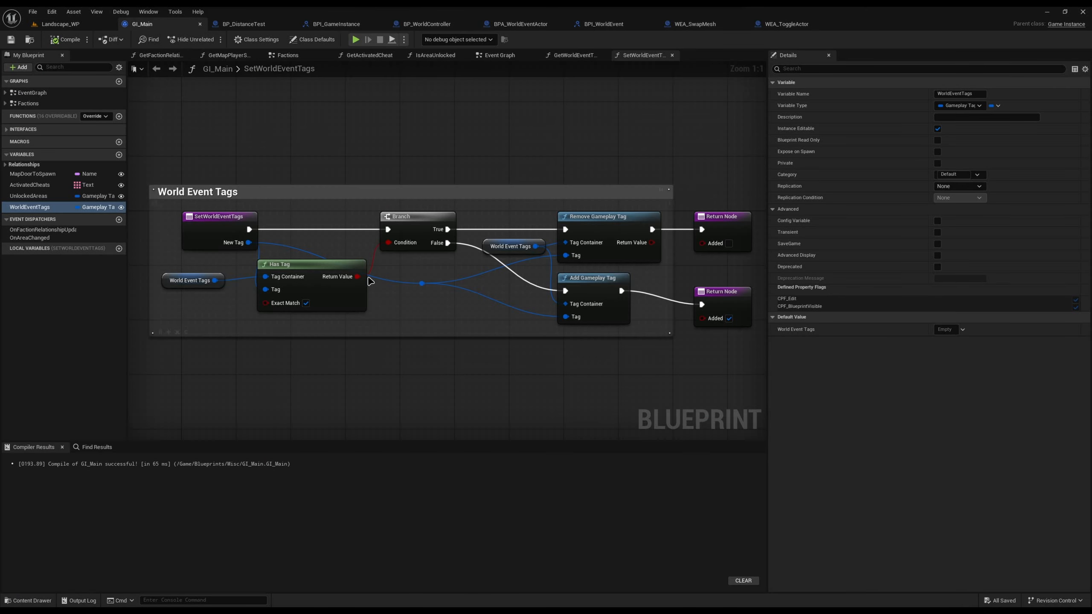
pyautogui.click(962, 329)
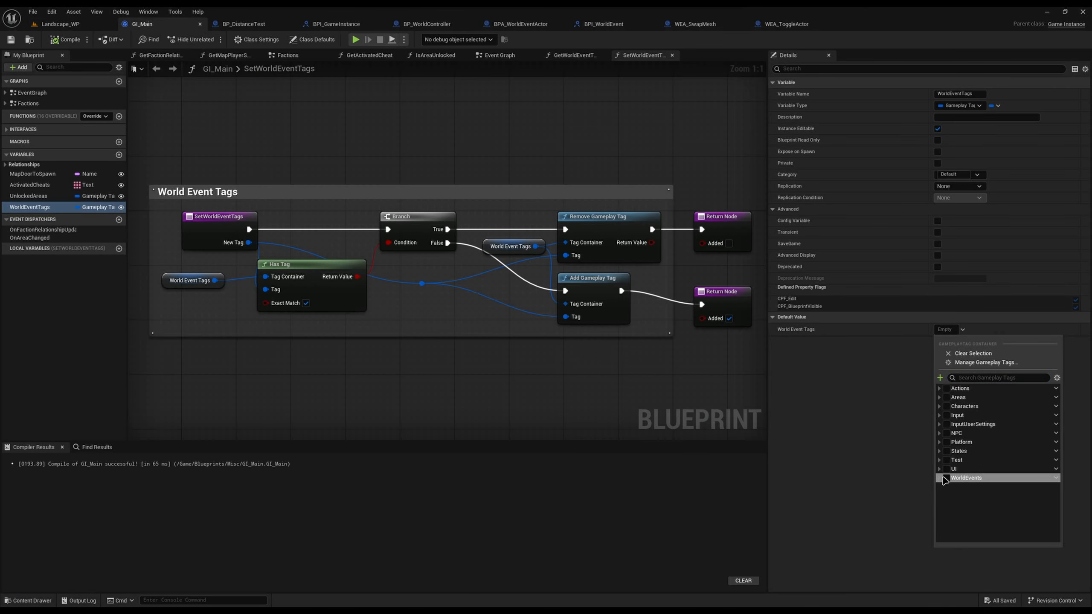
pyautogui.click(945, 479)
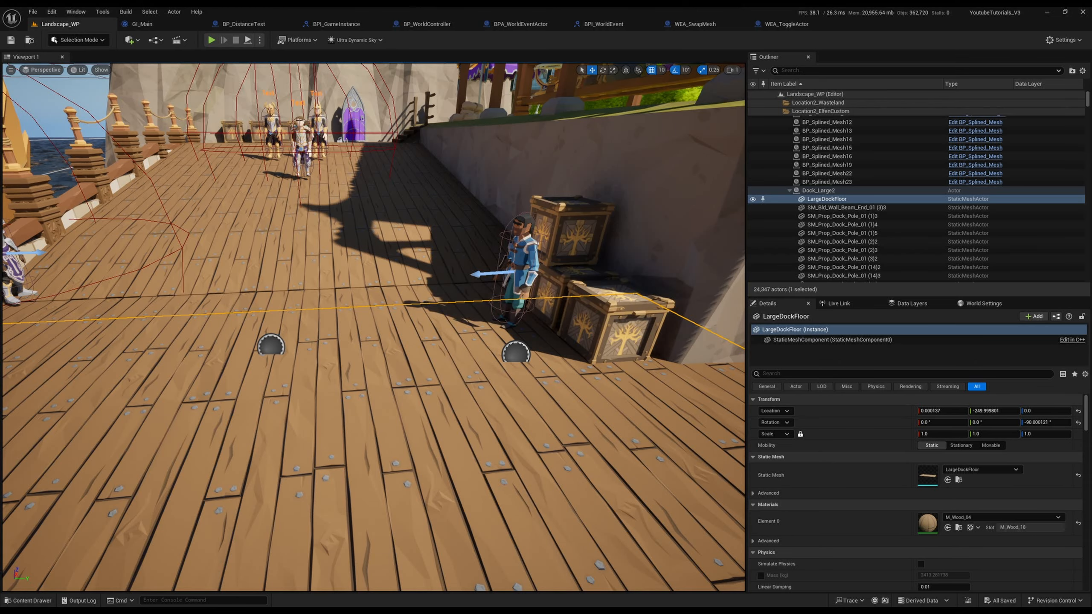
# Play the Landscape_WP level again from the dock floor, walk around the shop keeper's crates to check them, and stop
pyautogui.moveTo(473, 493); pyautogui.dragTo(473, 493, button='right')
pyautogui.rightClick(473, 493)
pyautogui.click(498, 485)
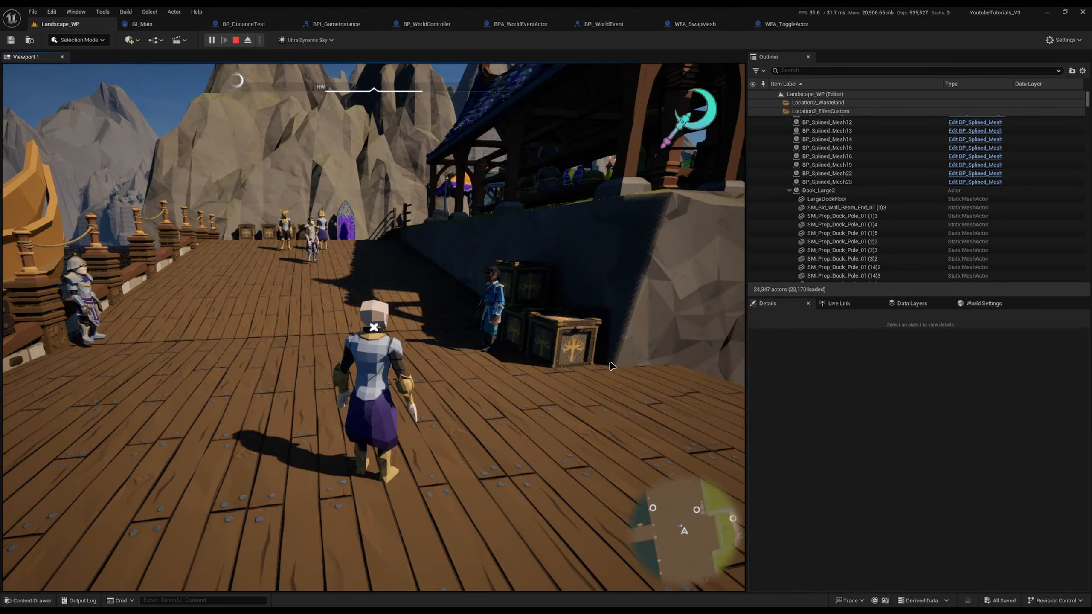
pyautogui.press('w')
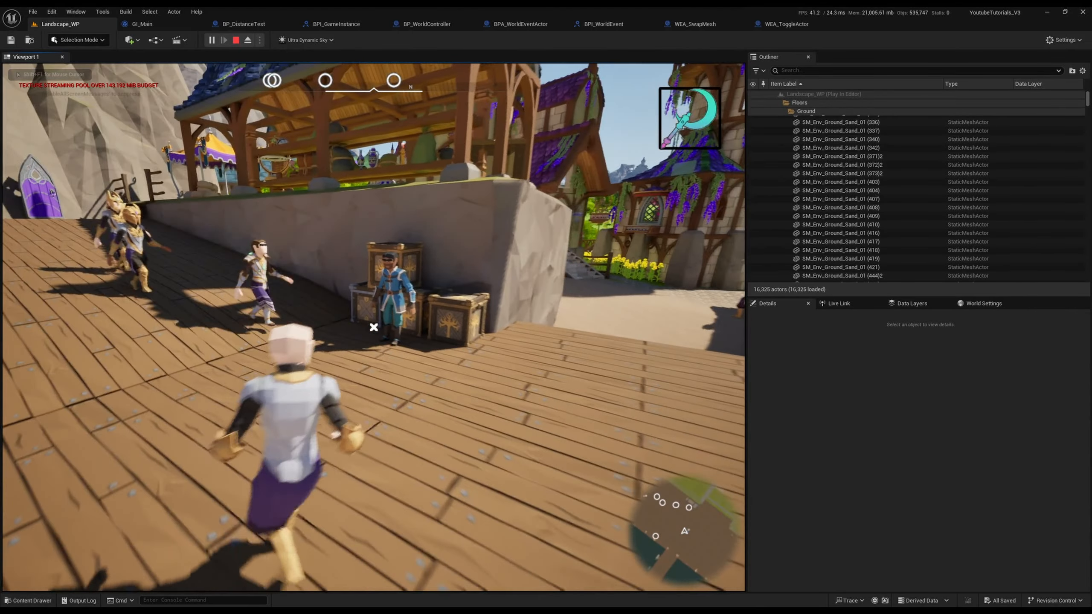
pyautogui.press('s')
pyautogui.press('w')
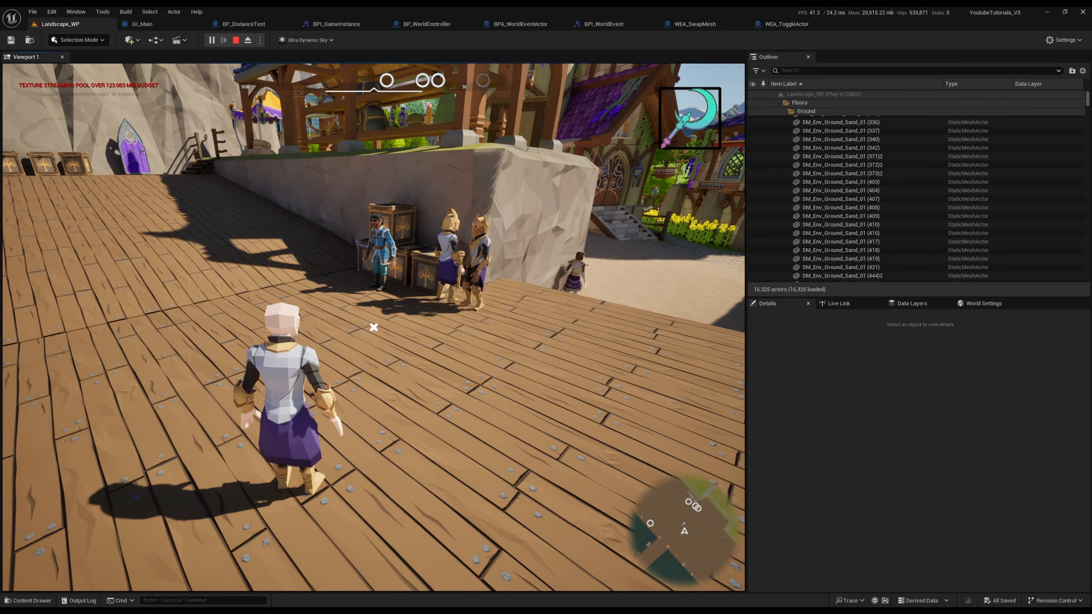
pyautogui.press('Escape')
# Move the Actor reference, Set Actor Hidden In Game, Get Attached Actors and loop nodes away from ToggleVisibility in WEA_ToggleActor to make room
pyautogui.click(768, 24)
pyautogui.moveTo(580, 181); pyautogui.dragTo(524, 119, button='right')
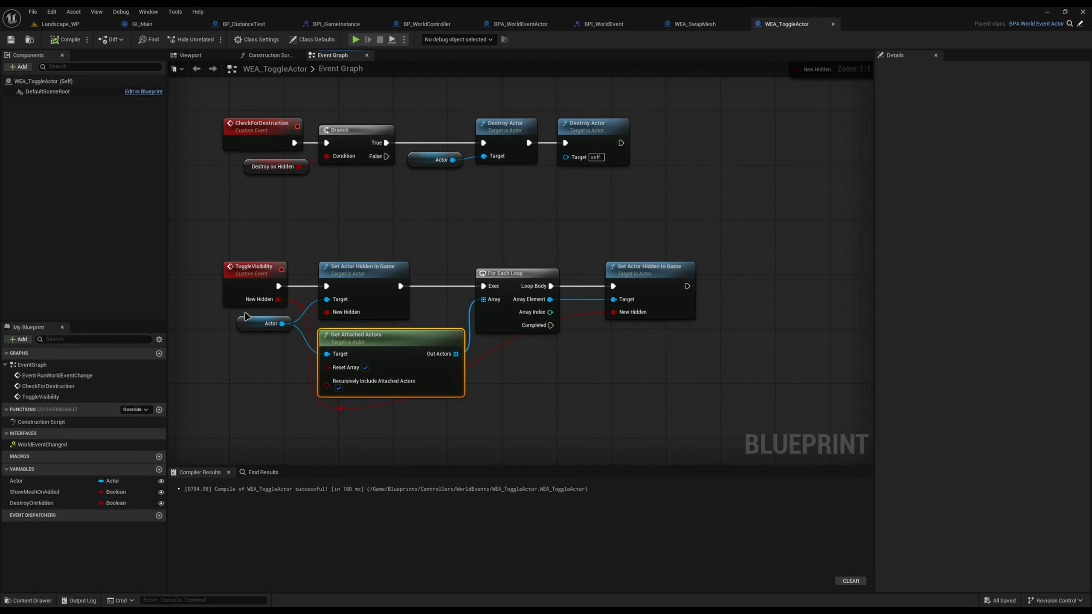
pyautogui.moveTo(324, 248); pyautogui.dragTo(714, 420)
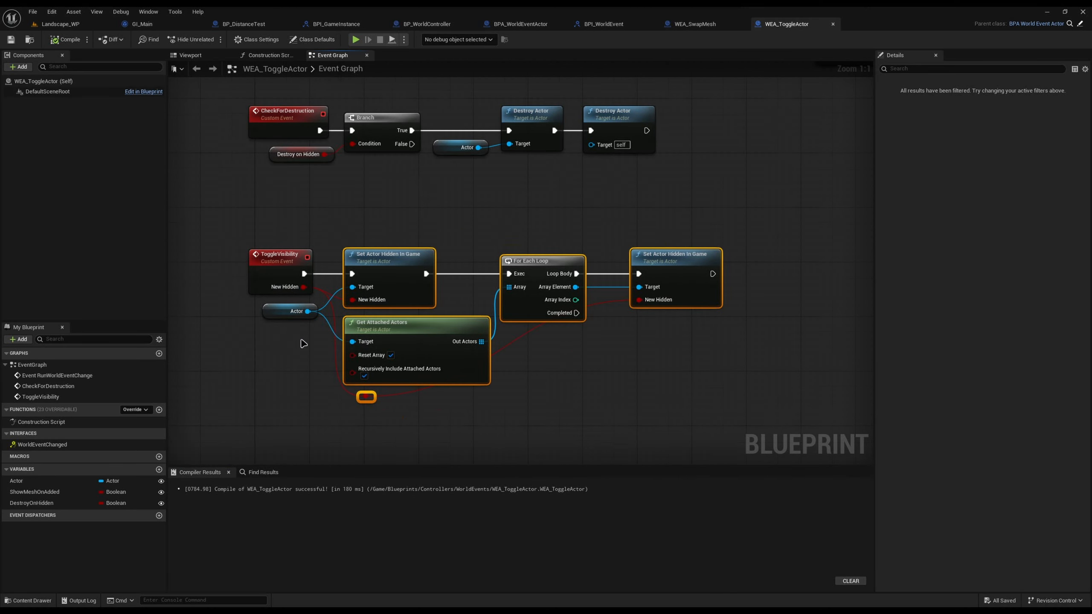
pyautogui.keyDown('shift'); pyautogui.click(297, 312); pyautogui.keyUp('shift')
pyautogui.moveTo(296, 311); pyautogui.dragTo(365, 312)
pyautogui.press('Right')
pyautogui.press('Right')
pyautogui.press('Right')
pyautogui.press('Right')
pyautogui.press('Right')
pyautogui.press('Right')
pyautogui.press('Right')
pyautogui.press('Right')
pyautogui.press('Right')
pyautogui.press('Right')
pyautogui.press('Right')
pyautogui.press('Right')
pyautogui.press('Right')
pyautogui.press('Right')
pyautogui.press('Right')
pyautogui.press('Right')
pyautogui.press('Right')
pyautogui.press('Right')
pyautogui.press('Right')
pyautogui.press('Right')
pyautogui.moveTo(313, 316); pyautogui.dragTo(272, 310, button='right')
# Add a reroute node on ToggleVisibility's New Hidden wire and route the first Set Actor Hidden In Game node's New Hidden input through it
pyautogui.doubleClick(393, 313)
pyautogui.moveTo(429, 327); pyautogui.dragTo(451, 335)
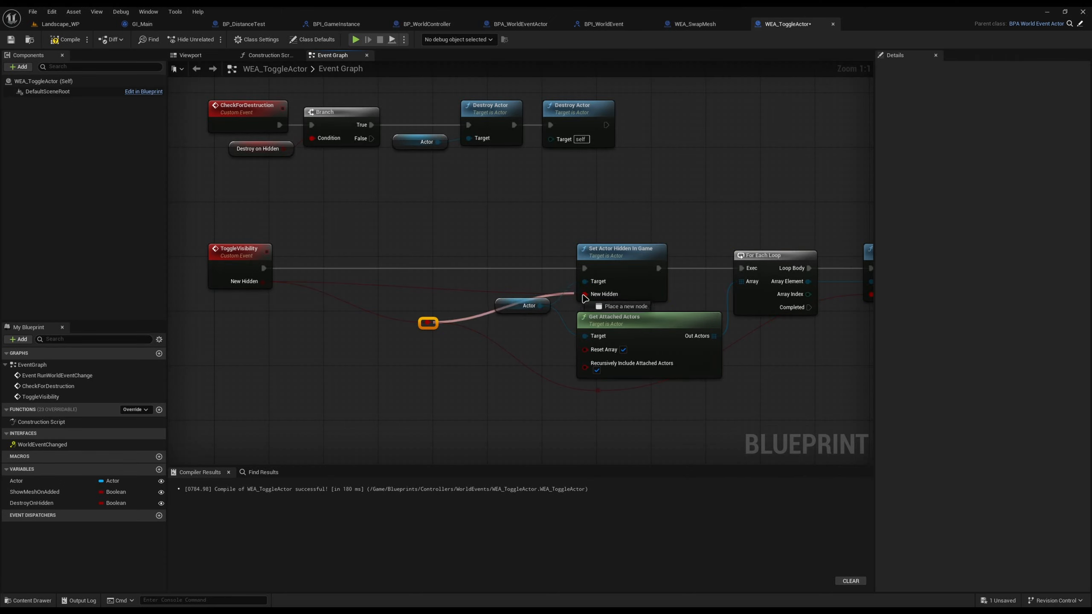
pyautogui.moveTo(586, 294); pyautogui.dragTo(429, 323)
# Duplicate the Actor reference below ToggleVisibility, get its Actor Hidden In Game value and feed it into a new Branch condition
pyautogui.moveTo(333, 307); pyautogui.dragTo(441, 307, button='right')
pyautogui.click(626, 307)
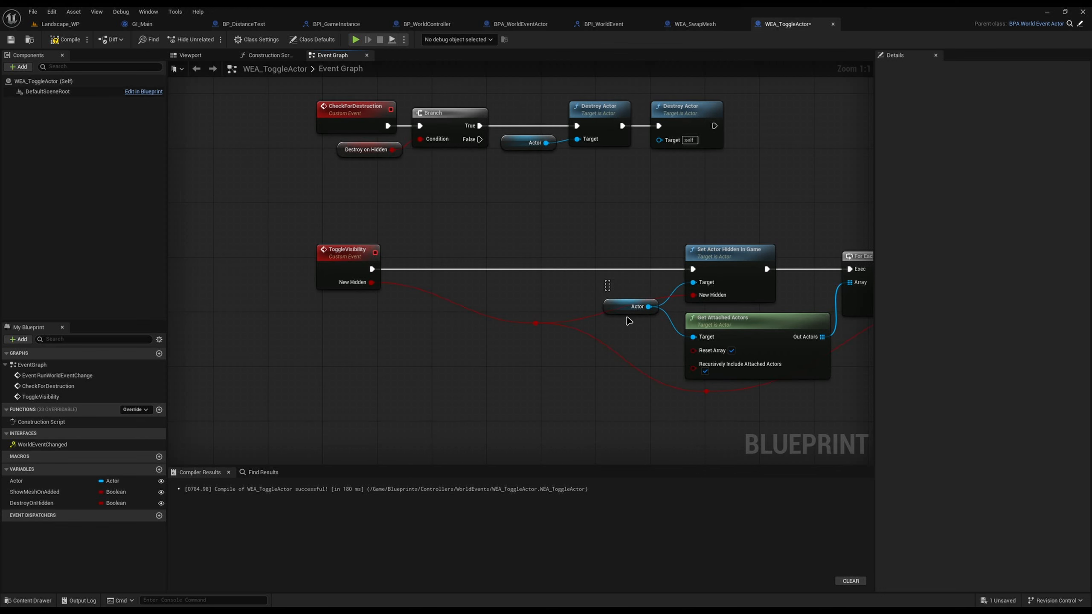
pyautogui.click(331, 313)
pyautogui.hotkey('ctrl', 'v')
pyautogui.moveTo(369, 313); pyautogui.dragTo(408, 316)
pyautogui.write('et actor hid')
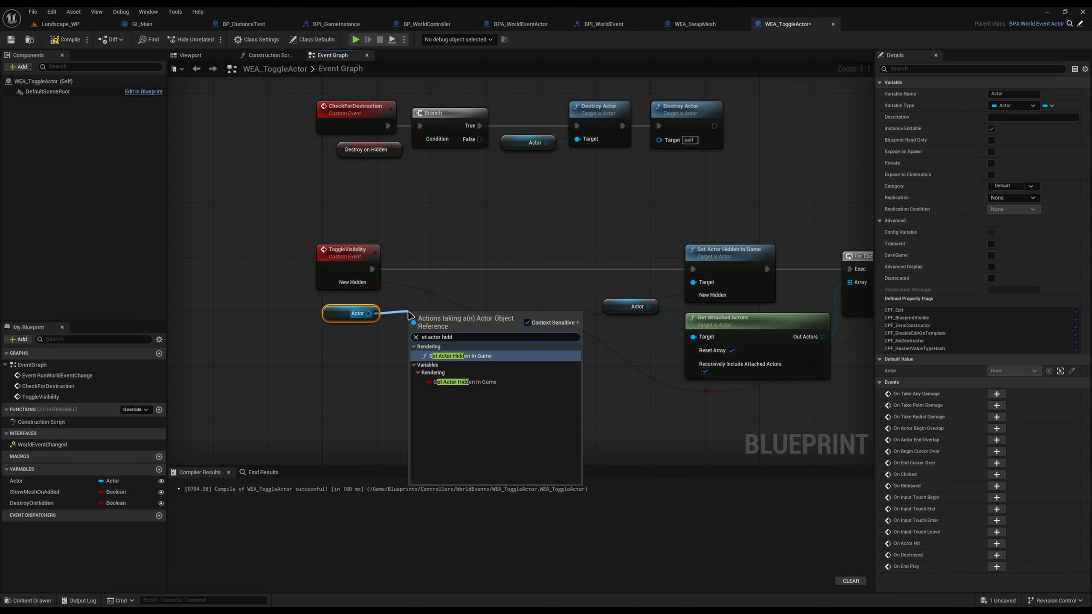
pyautogui.press('Return')
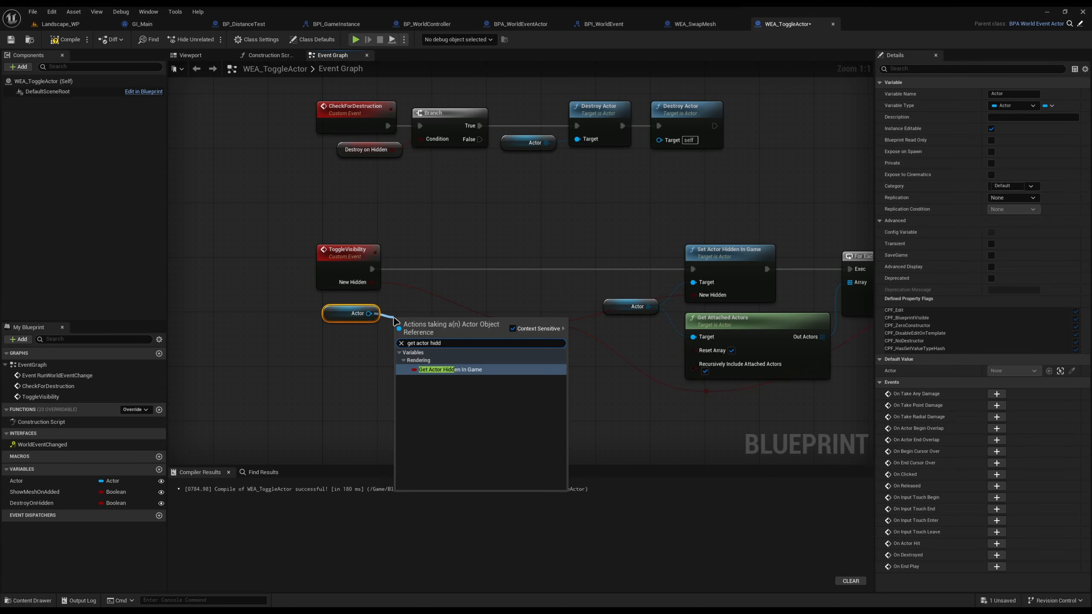
pyautogui.press('Return')
pyautogui.moveTo(462, 325)
pyautogui.mouseDown()
pyautogui.moveTo(462, 311)
pyautogui.moveTo(455, 318)
pyautogui.mouseUp()
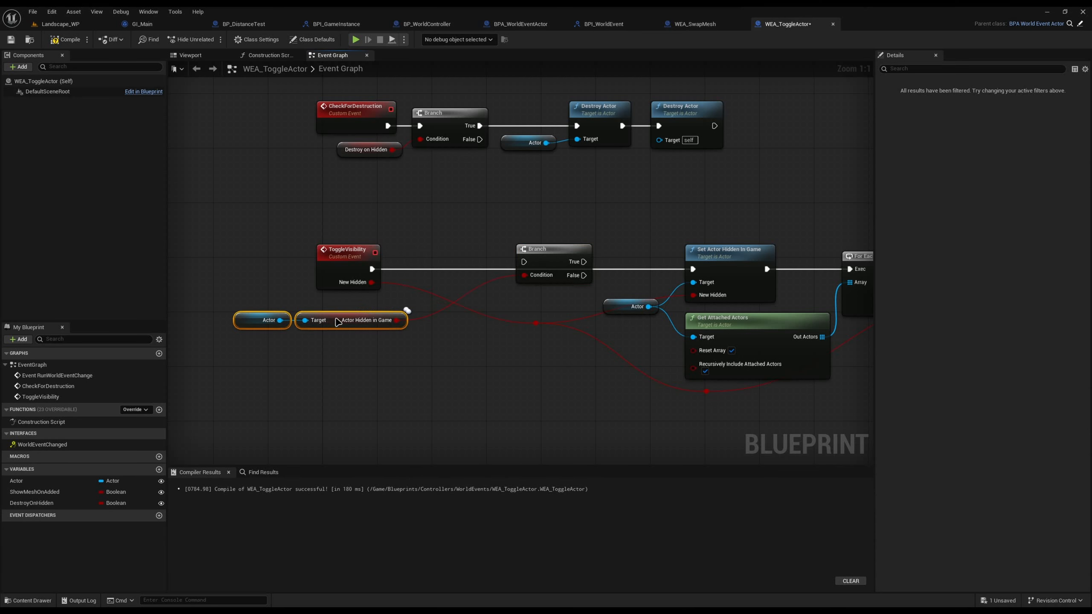
# Combine Actor Hidden In Game and ToggleVisibility's New Hidden in an AND node that drives the Branch condition
pyautogui.moveTo(337, 323); pyautogui.dragTo(398, 323)
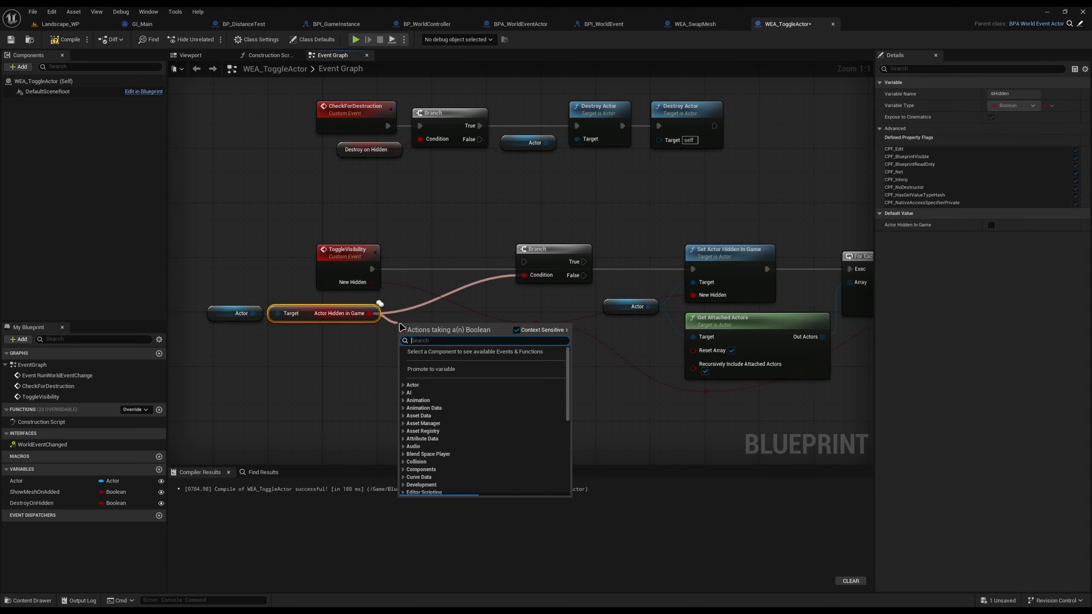
pyautogui.write('and')
pyautogui.press('Return')
pyautogui.moveTo(370, 283); pyautogui.dragTo(399, 340)
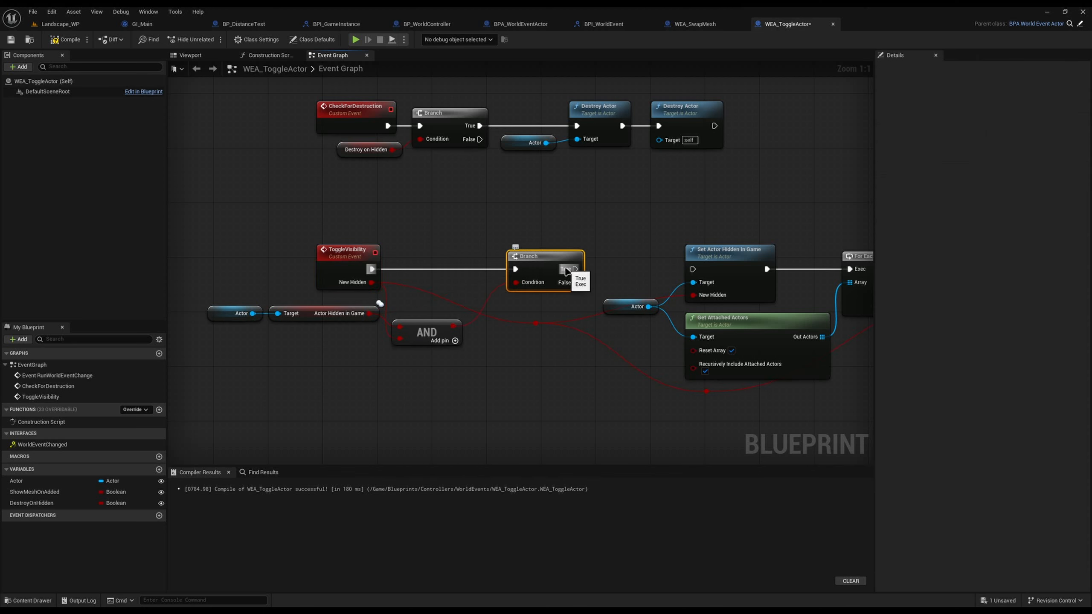
# Connect the Branch's False output to the first Set Actor Hidden In Game node
pyautogui.moveTo(575, 270); pyautogui.dragTo(631, 205)
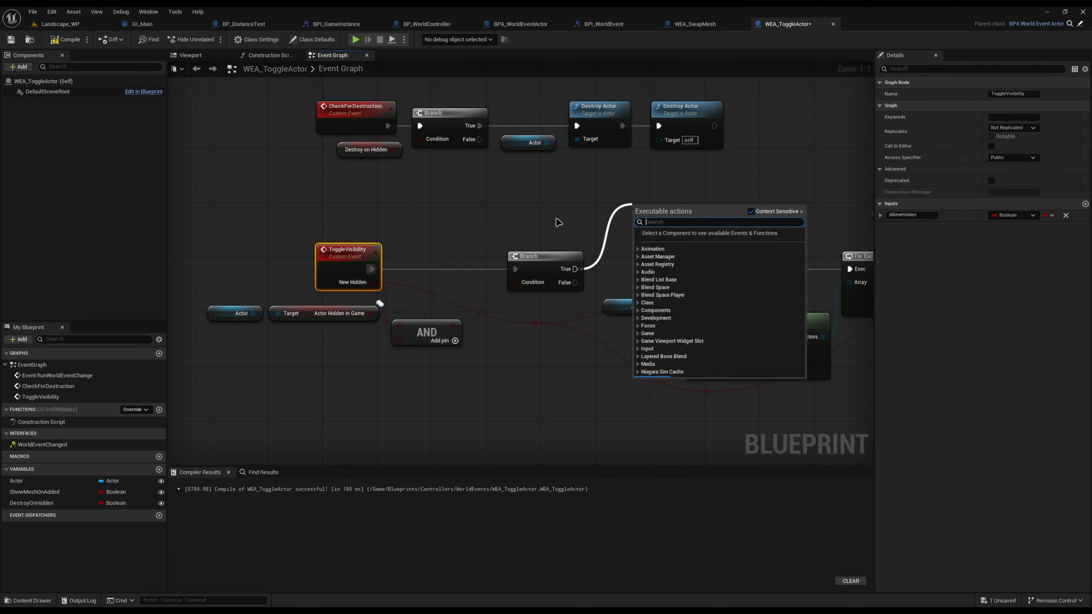
pyautogui.moveTo(575, 283); pyautogui.dragTo(693, 270)
pyautogui.scroll(-4, 380, 304)
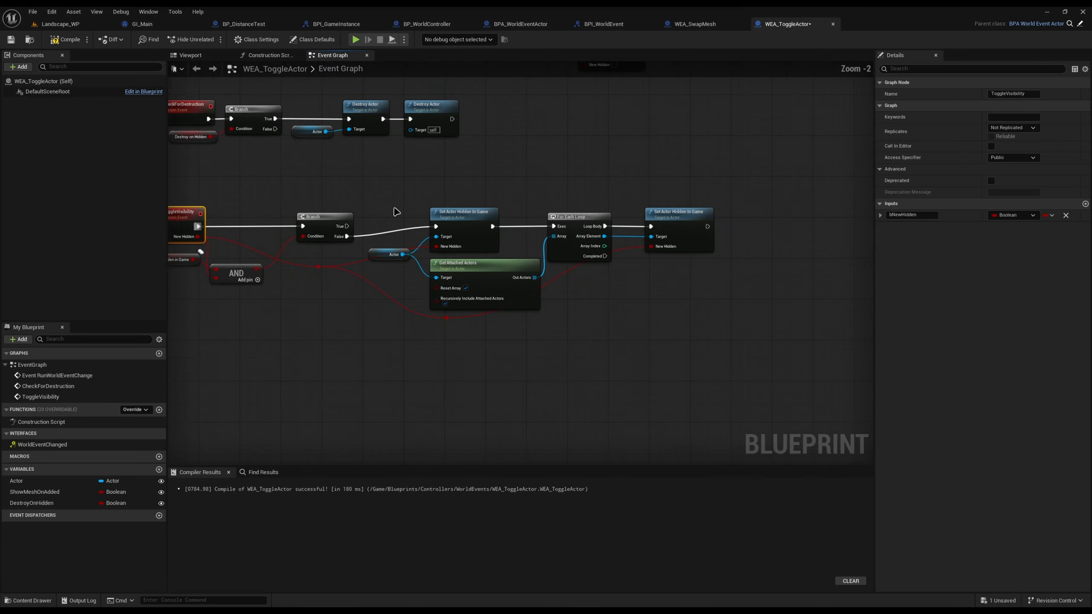
# Shift the Actor, Set Actor Hidden In Game, Get Attached Actors and loop nodes lower in the graph and compile the blueprint
pyautogui.moveTo(389, 235); pyautogui.dragTo(654, 340)
pyautogui.scroll(2, 183, 126)
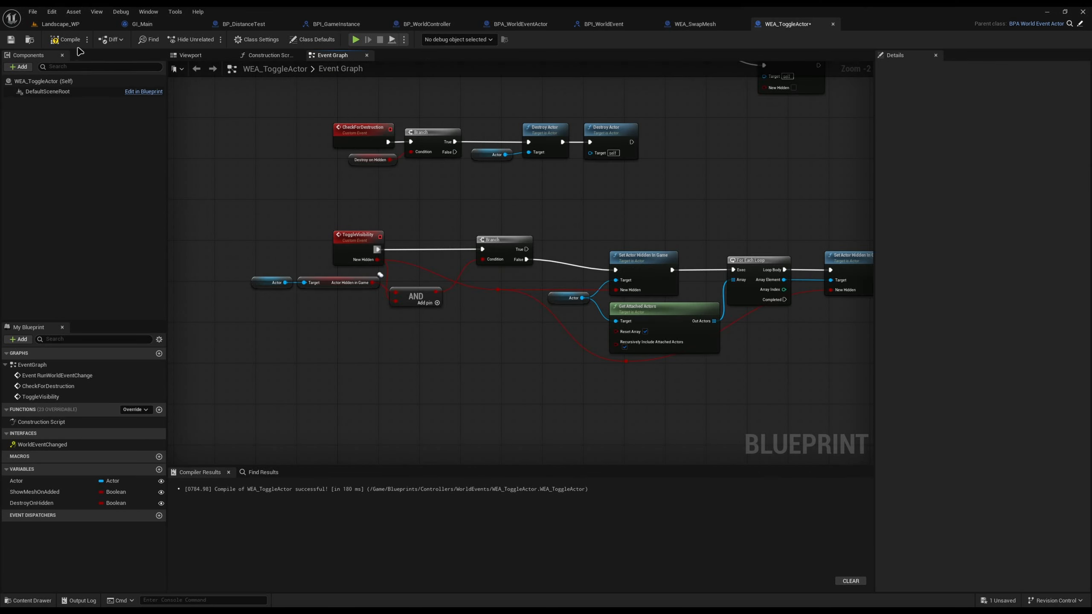
pyautogui.click(64, 39)
# Review the ToggleVisibility logic from the AND condition and Branch through the nodes that hide the actor and its attached actors
pyautogui.moveTo(524, 331); pyautogui.dragTo(483, 325, button='right')
pyautogui.moveTo(498, 251); pyautogui.dragTo(545, 311)
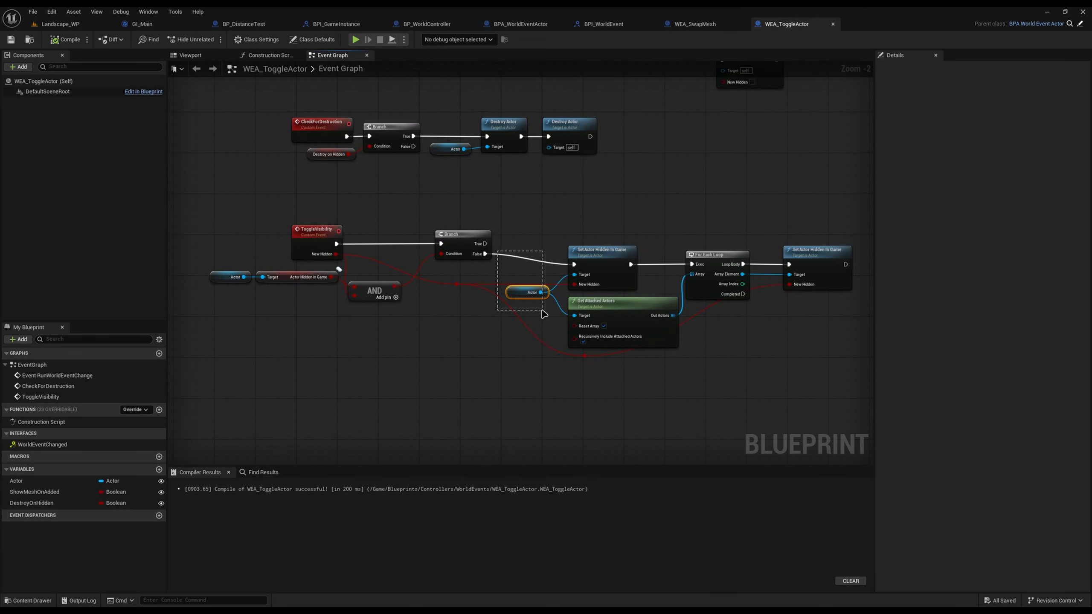
pyautogui.moveTo(558, 237); pyautogui.dragTo(817, 357)
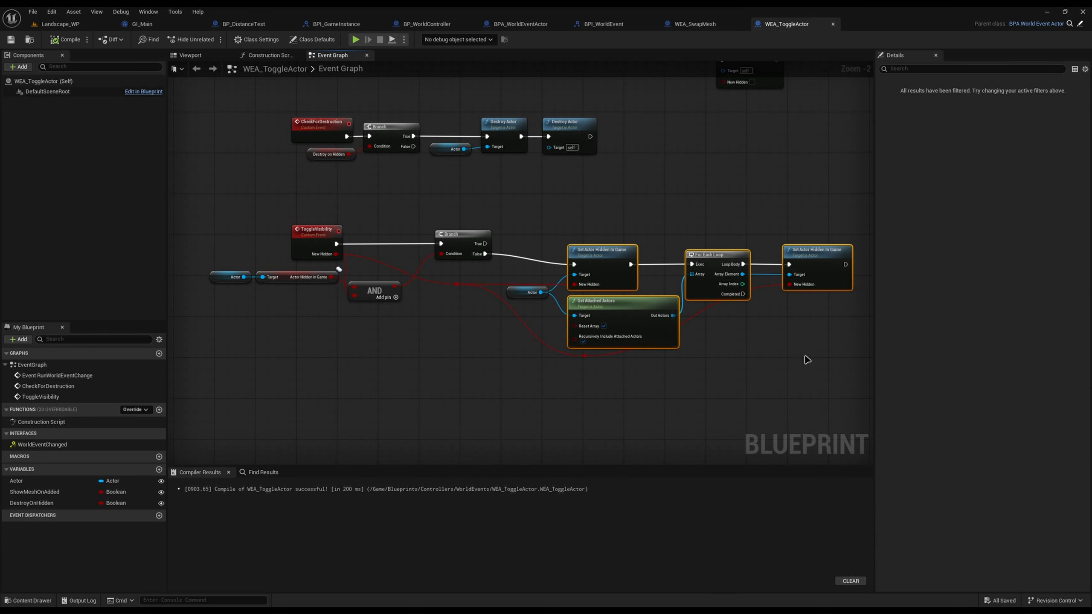
pyautogui.scroll(1, 535, 316)
pyautogui.click(556, 296)
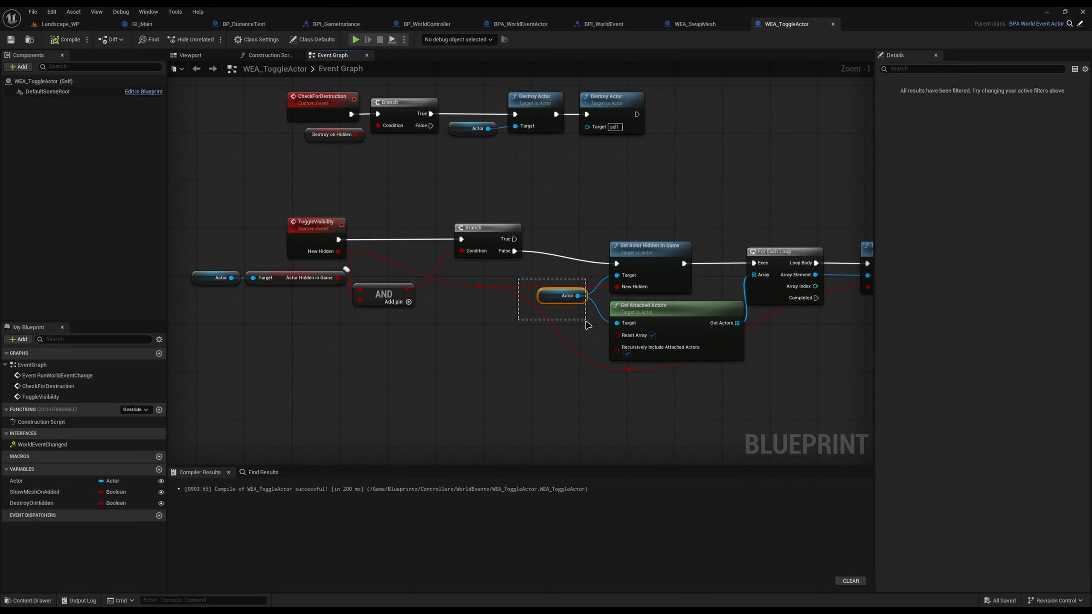
pyautogui.moveTo(580, 321); pyautogui.dragTo(528, 314, button='right')
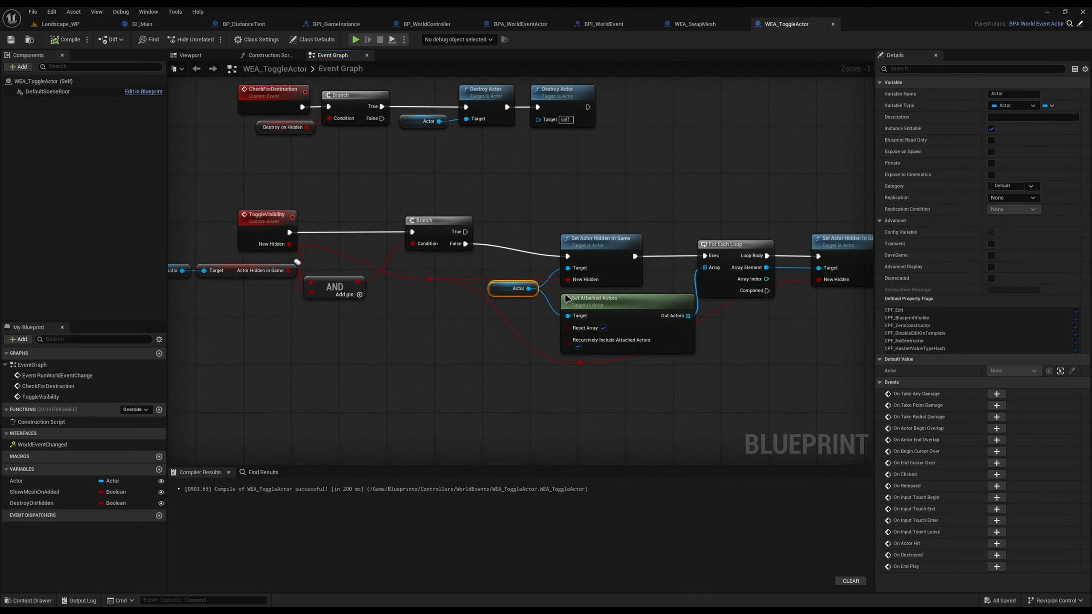
pyautogui.moveTo(595, 202); pyautogui.dragTo(806, 354)
pyautogui.moveTo(310, 285); pyautogui.dragTo(398, 282, button='right')
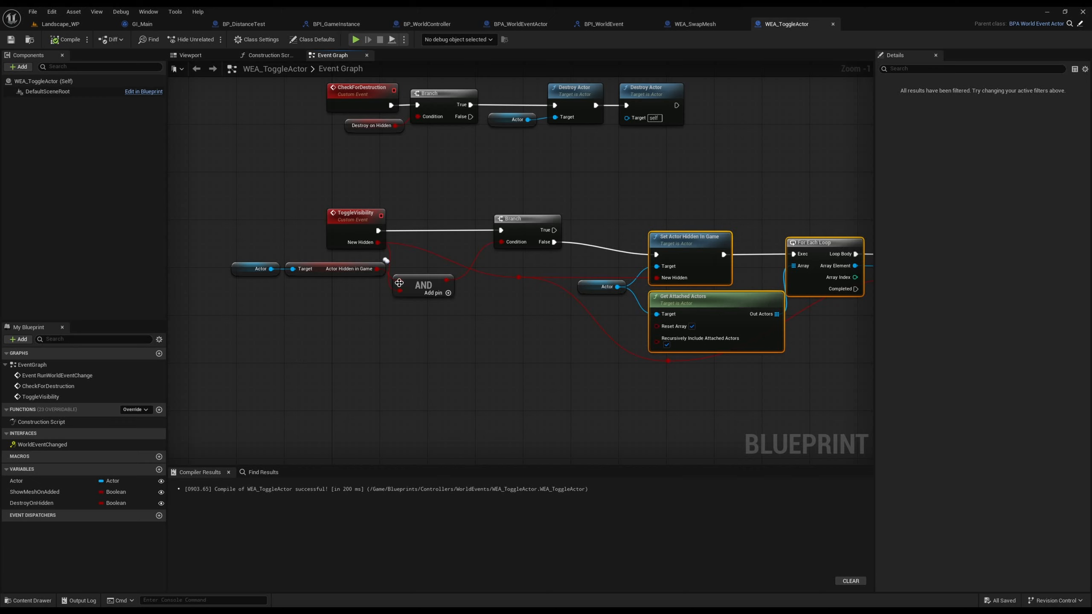
# Align the AND node beside the Actor Hidden In Game node and save WEA_ToggleActor
pyautogui.moveTo(421, 293); pyautogui.dragTo(432, 280)
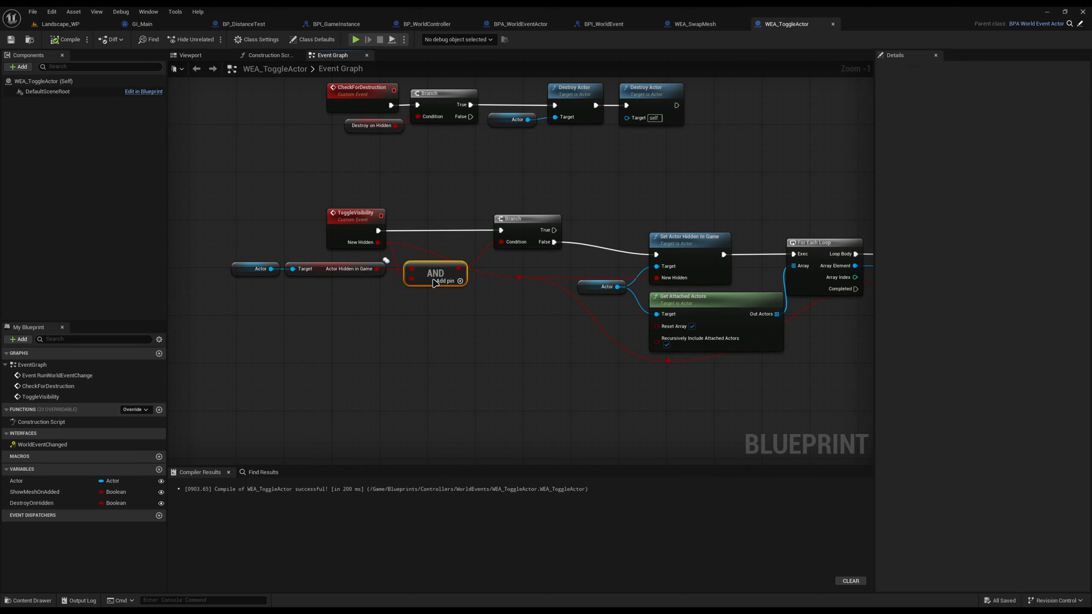
pyautogui.click(397, 334)
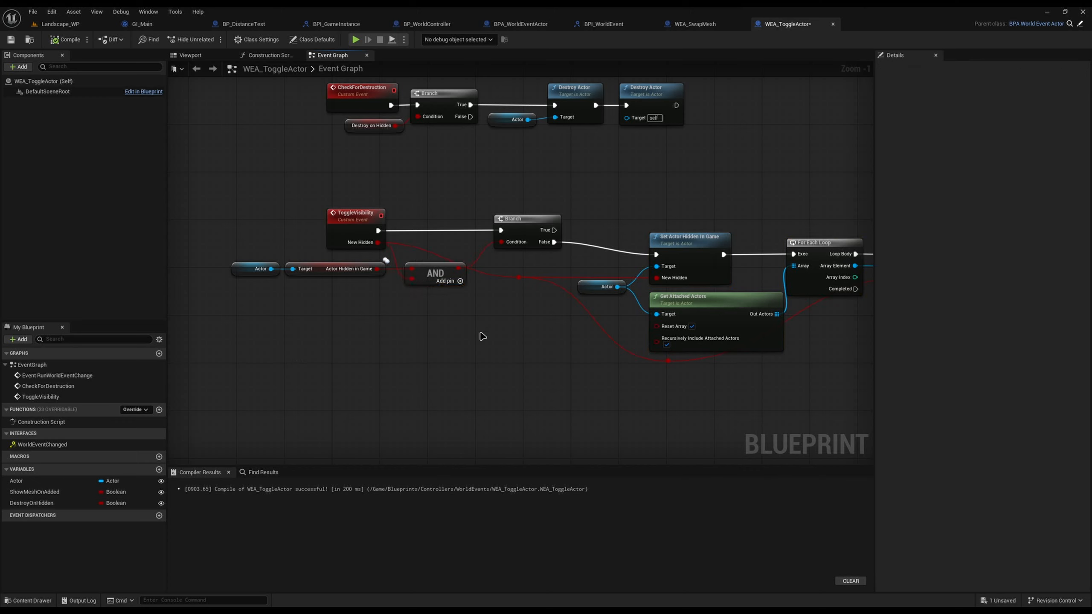
pyautogui.hotkey('ctrl', 's')
# Inspect SM_Prop_Crate_2 and NPC_ShopKeeper on the dock in Landscape_WP
pyautogui.click(60, 23)
pyautogui.moveTo(82, 174); pyautogui.dragTo(443, 304, button='right')
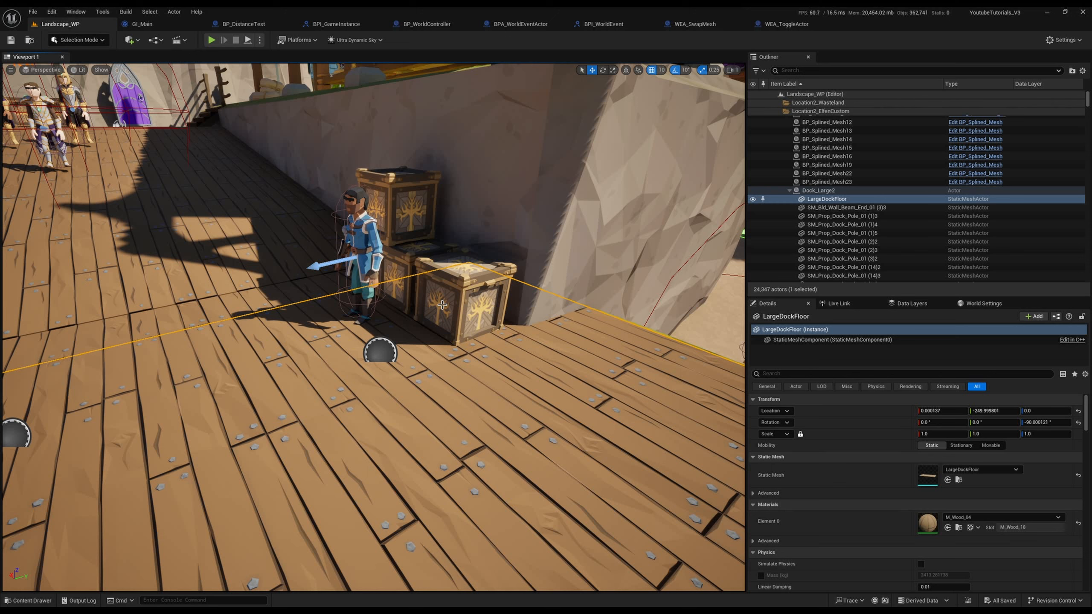
pyautogui.click(442, 304)
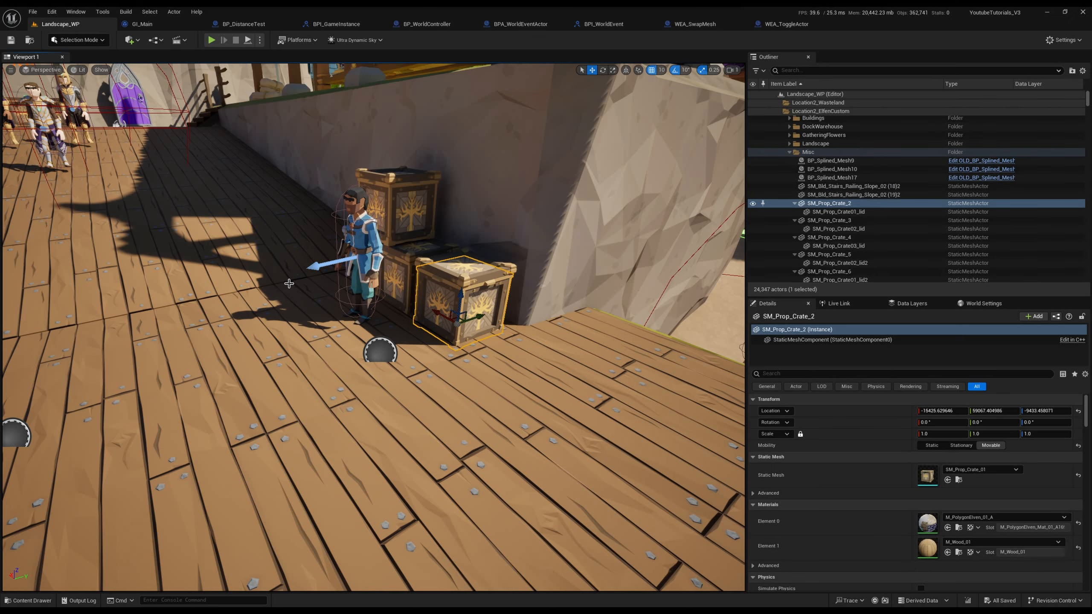
pyautogui.click(360, 220)
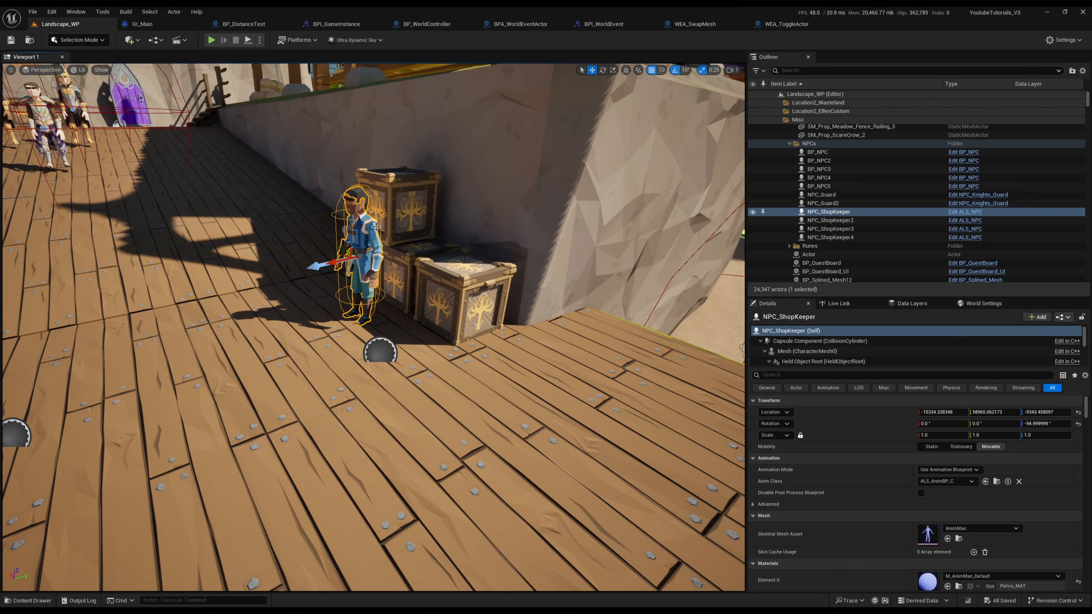
pyautogui.click(473, 294)
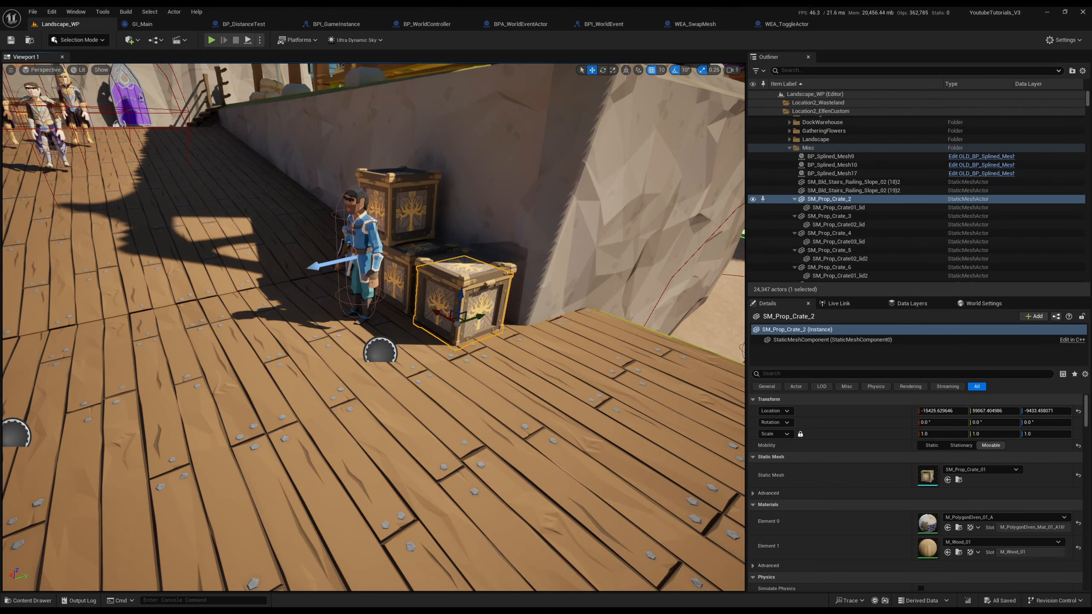
# Go through the undo history to bring SM_Prop_Crate_2 back to the SM_Prop_Crate_06 mesh, and save the level
pyautogui.hotkey('ctrl', 'z')
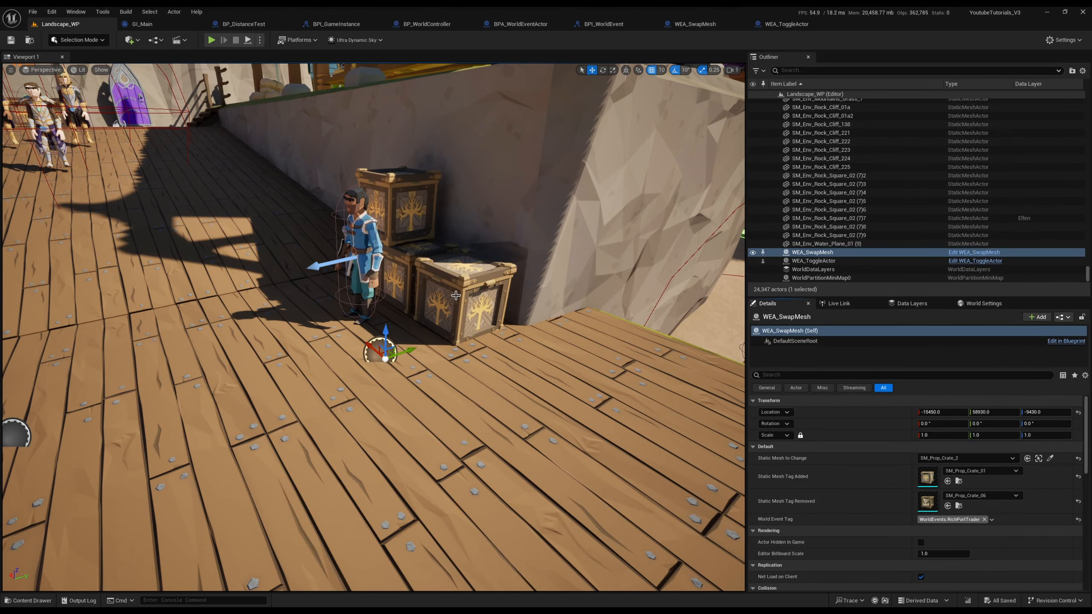
pyautogui.hotkey('ctrl', 'y')
pyautogui.hotkey('ctrl', 'y')
pyautogui.moveTo(456, 296); pyautogui.dragTo(557, 382, button='right')
pyautogui.hotkey('ctrl', 's')
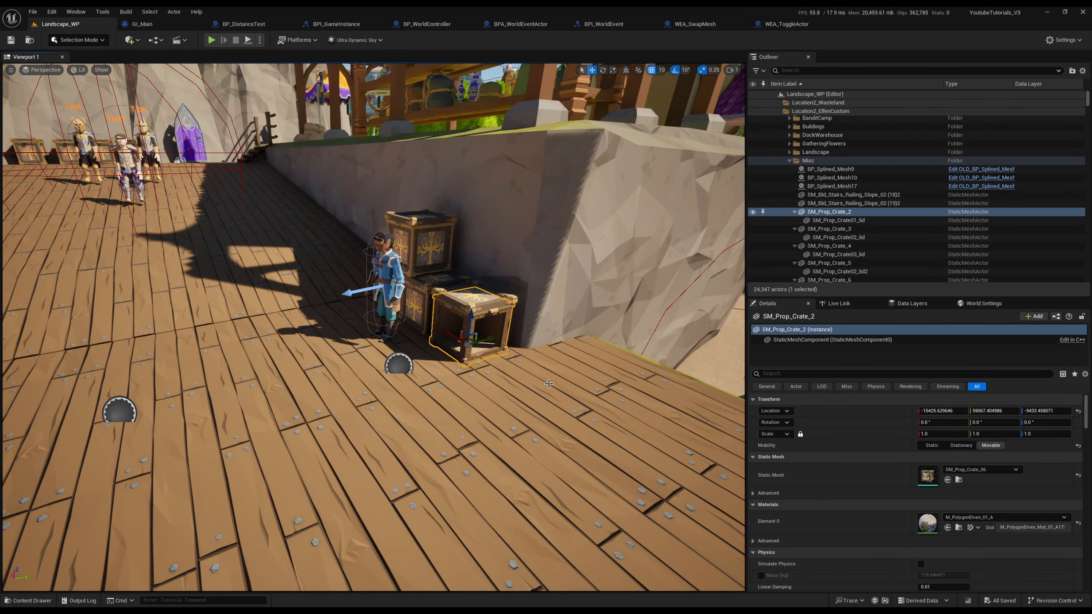
# Enable Actor Hidden In Game for SM_Prop_Crate_5 and SM_Prop_Crate02_lid2, and save both external actors by making them writable
pyautogui.click(441, 263)
pyautogui.keyDown('ctrl'); pyautogui.click(417, 219); pyautogui.keyUp('ctrl')
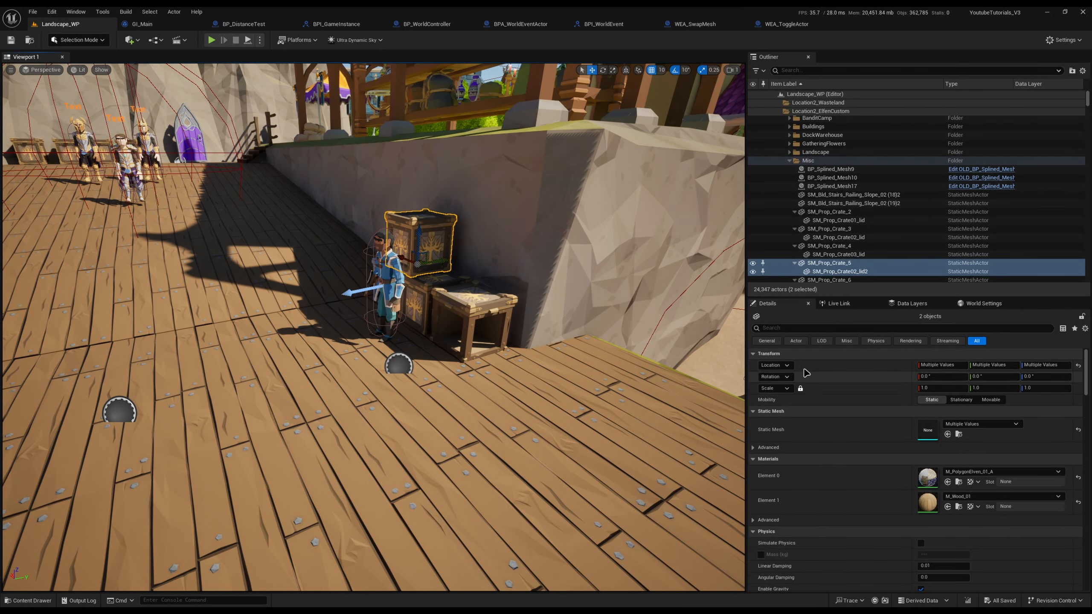
pyautogui.click(786, 328)
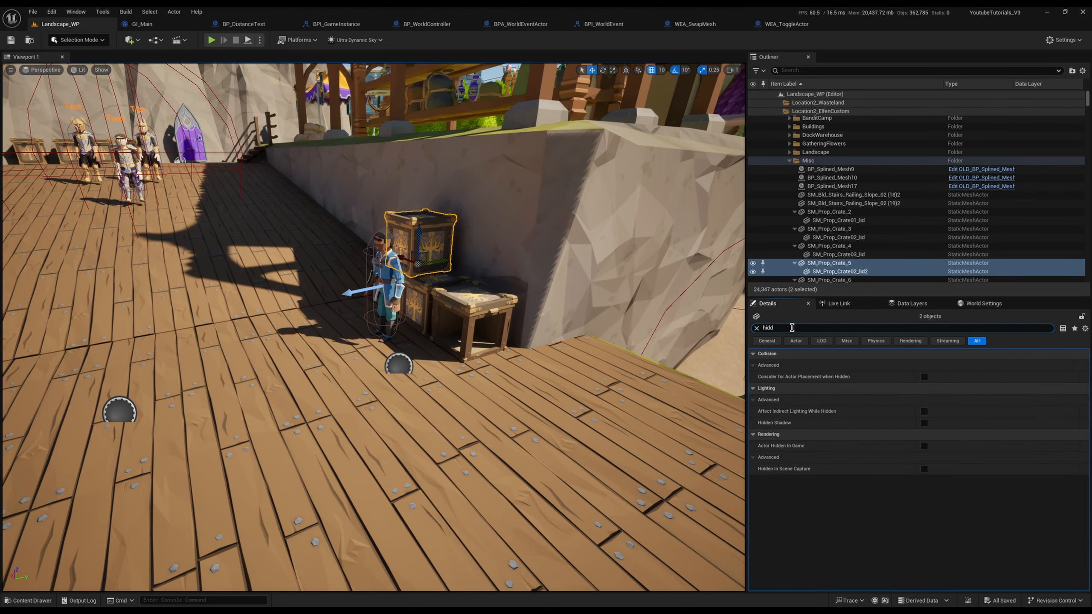
pyautogui.click(924, 446)
pyautogui.click(756, 328)
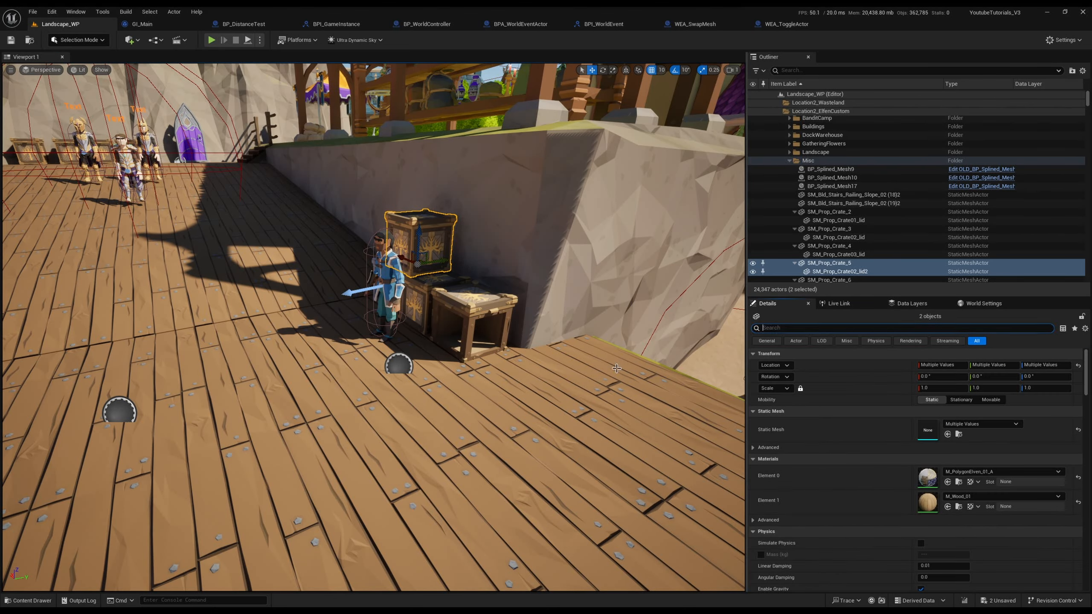
pyautogui.moveTo(563, 386); pyautogui.dragTo(533, 358, button='right')
pyautogui.press('Escape')
pyautogui.hotkey('ctrl', 's')
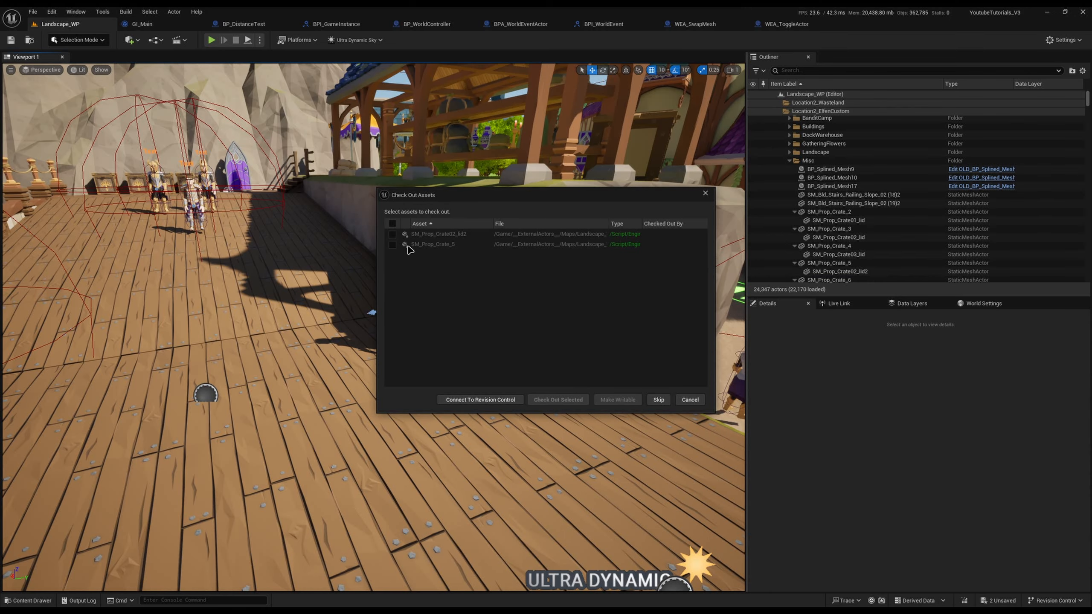
pyautogui.click(614, 400)
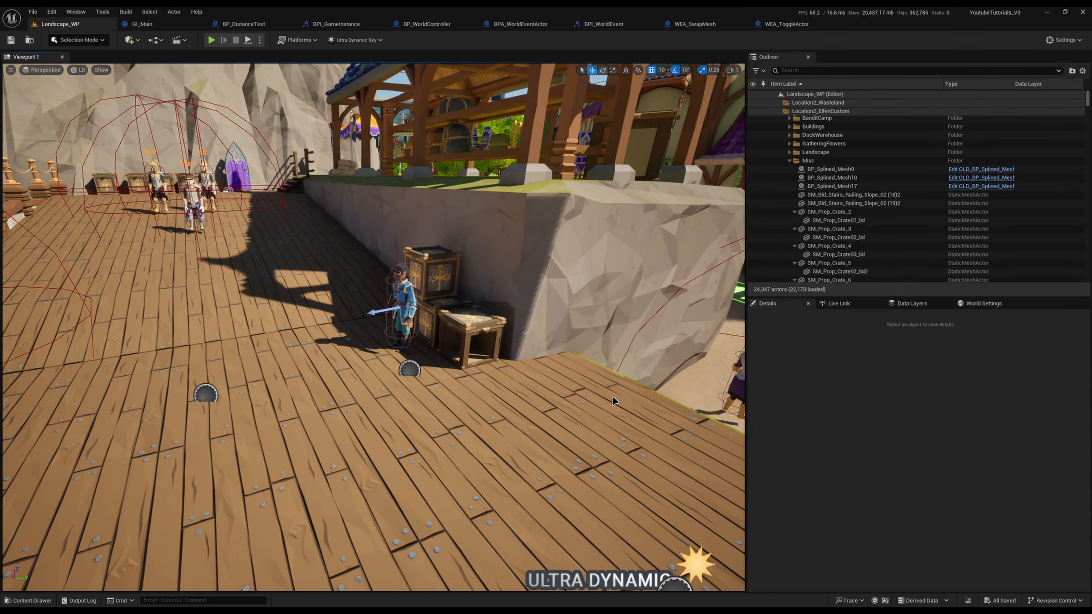
pyautogui.moveTo(488, 366); pyautogui.dragTo(434, 370, button='right')
pyautogui.press('g')
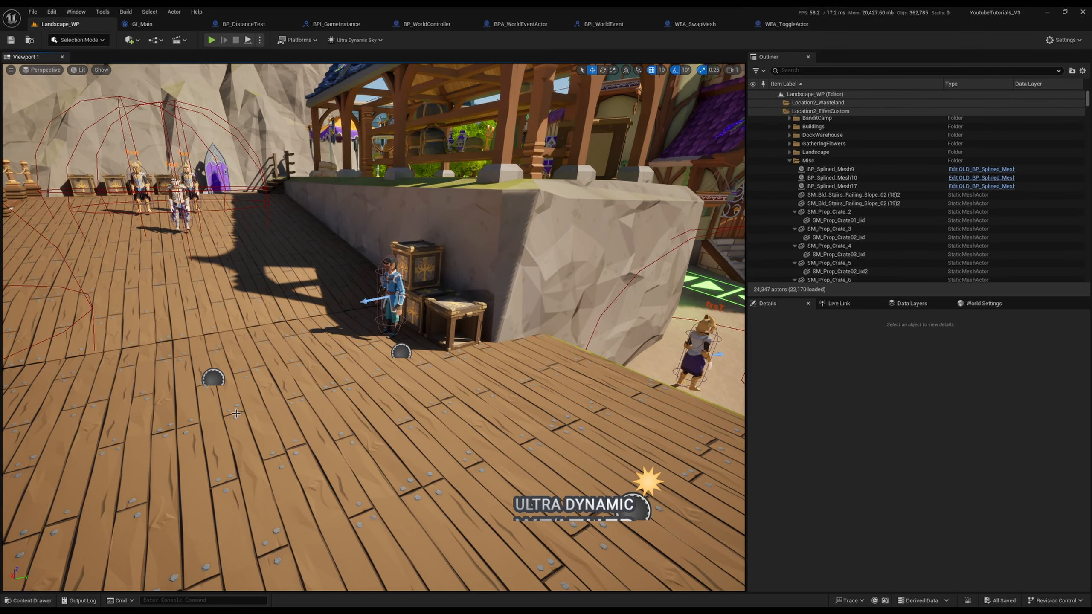
pyautogui.moveTo(550, 218); pyautogui.dragTo(550, 217, button='right')
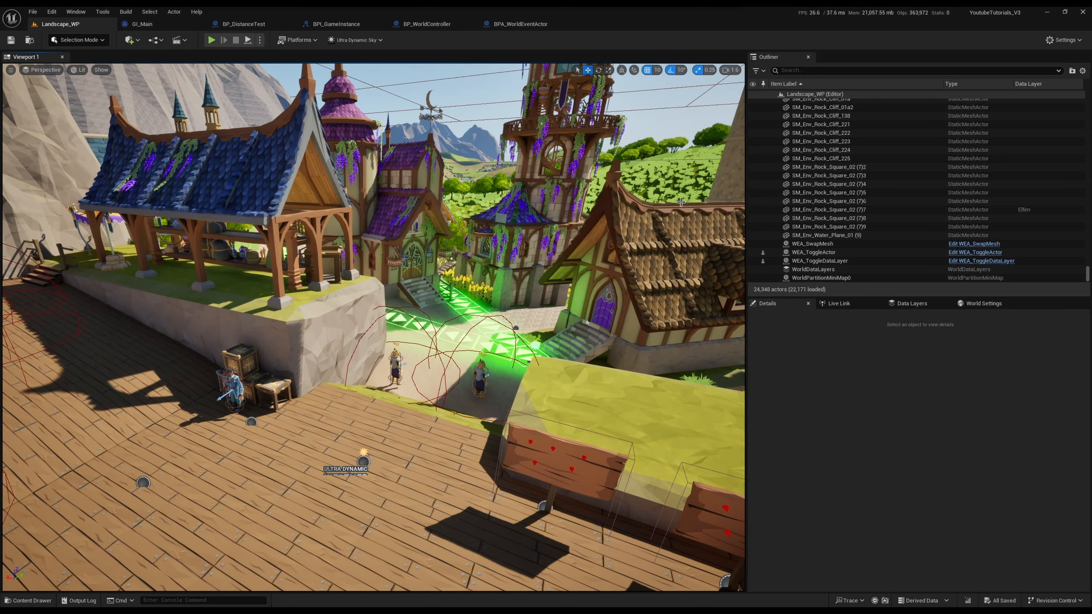
# Browse the project's Content folder in the file manager through __ExternalActors__/Maps/Landscape_WP/1/9C and inspect the external actor asset there
pyautogui.moveTo(1091, 138); pyautogui.dragTo(497, 161)
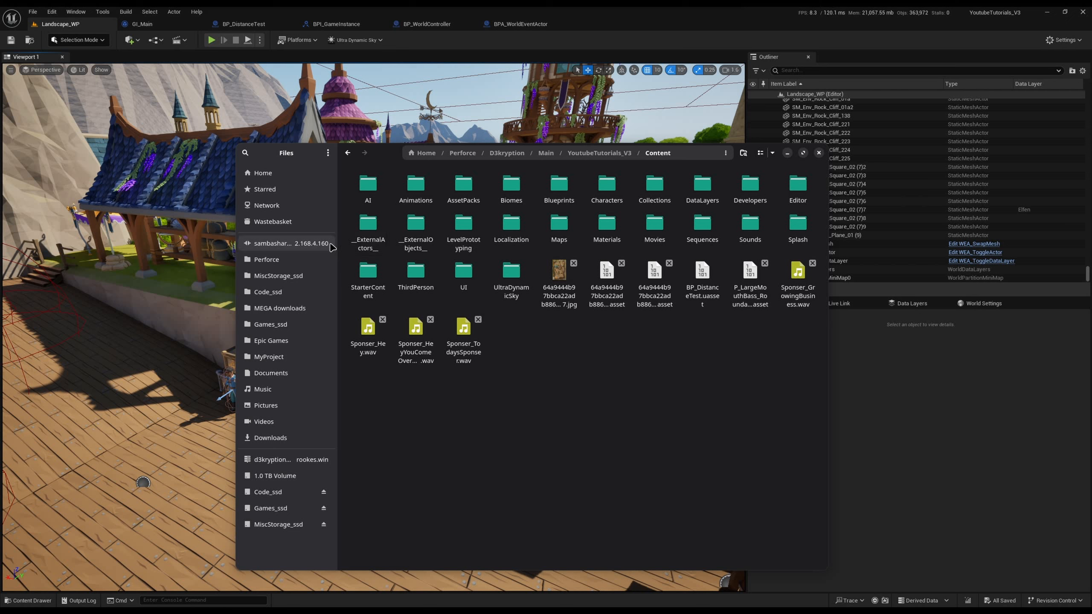
pyautogui.click(368, 229)
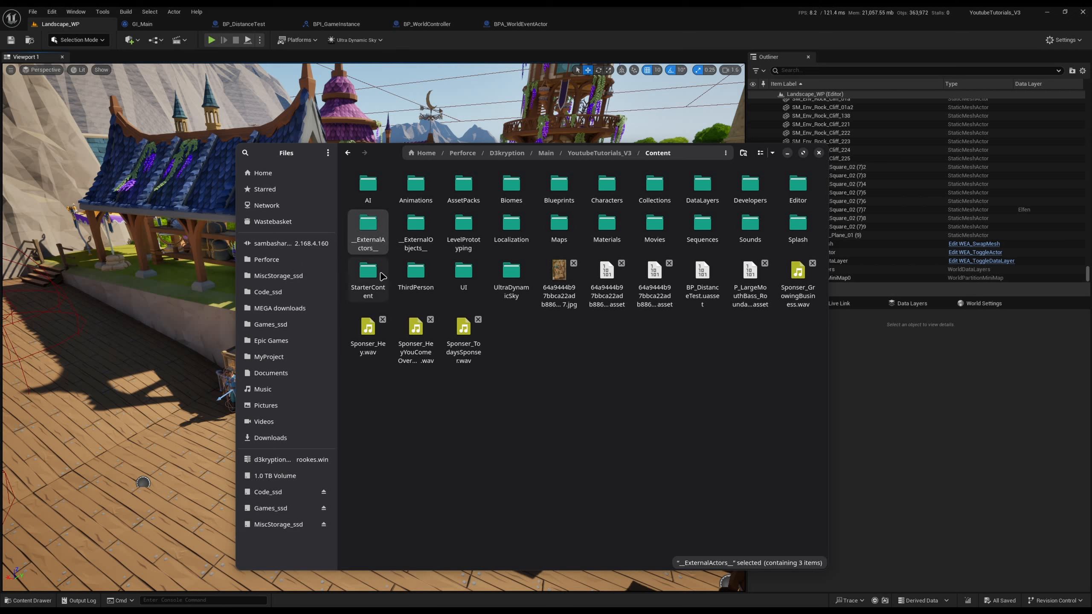
pyautogui.doubleClick(372, 234)
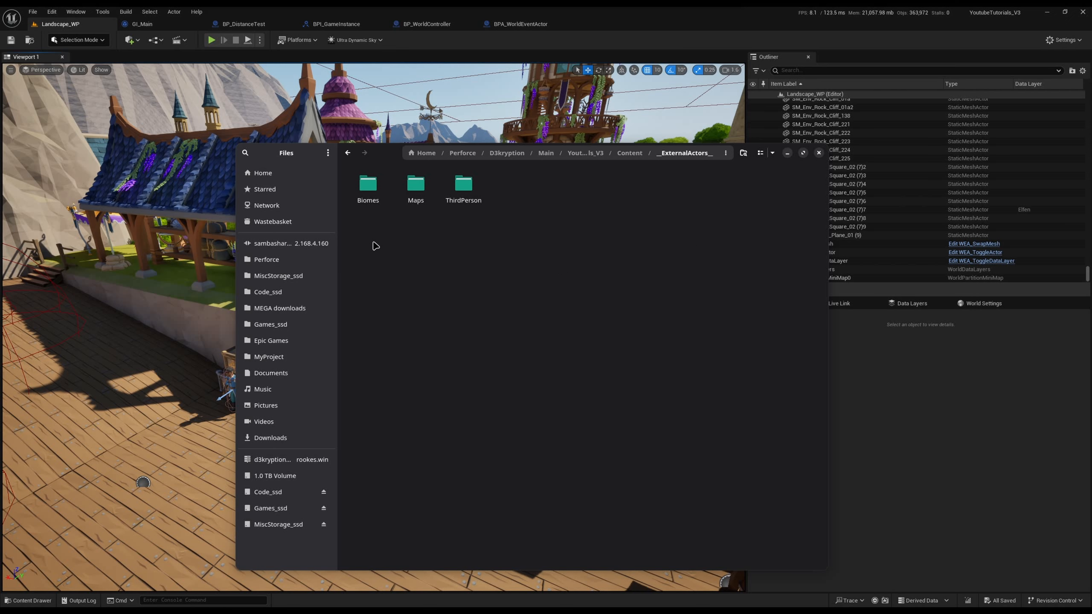
pyautogui.doubleClick(407, 196)
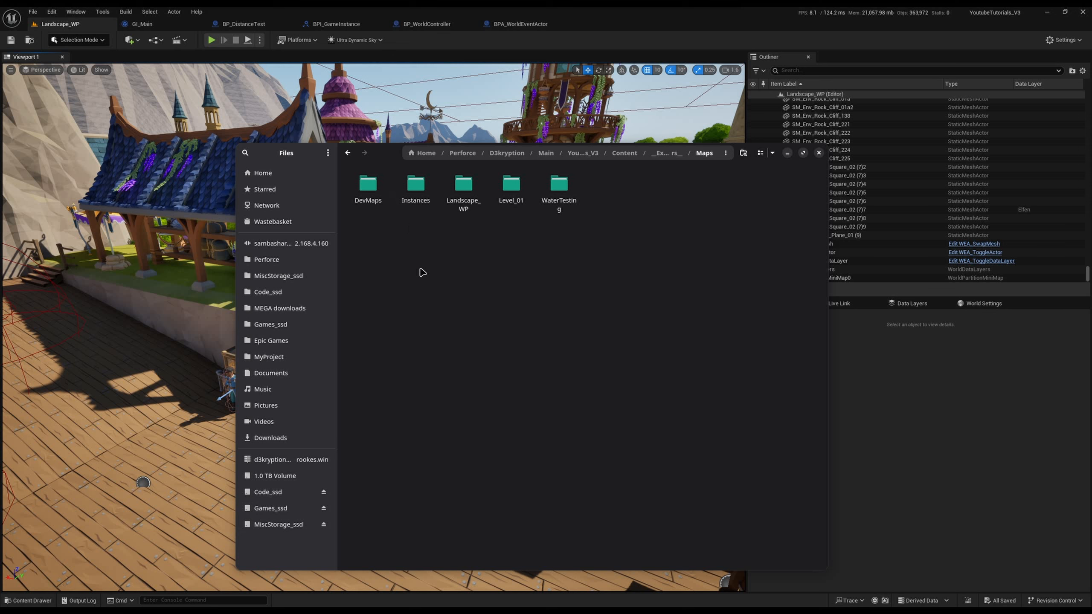
pyautogui.doubleClick(472, 202)
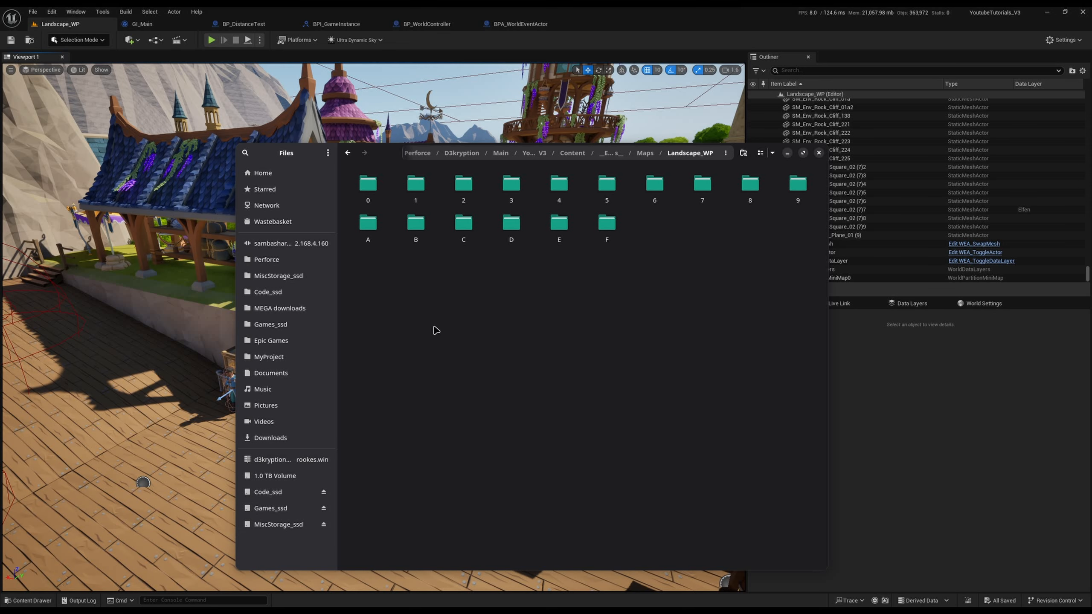
pyautogui.doubleClick(411, 192)
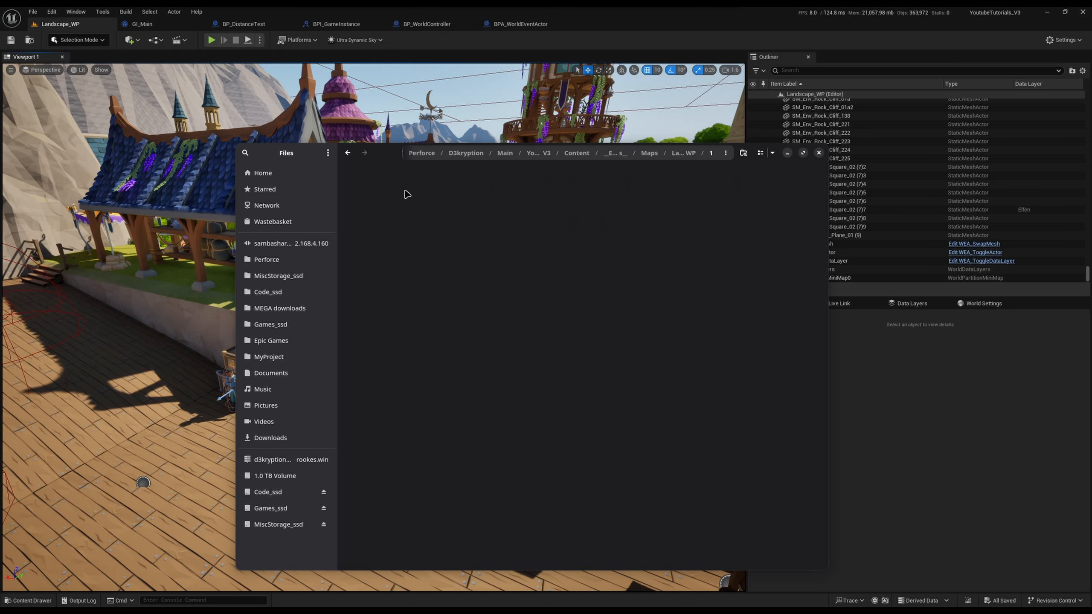
pyautogui.scroll(-10, 417, 241)
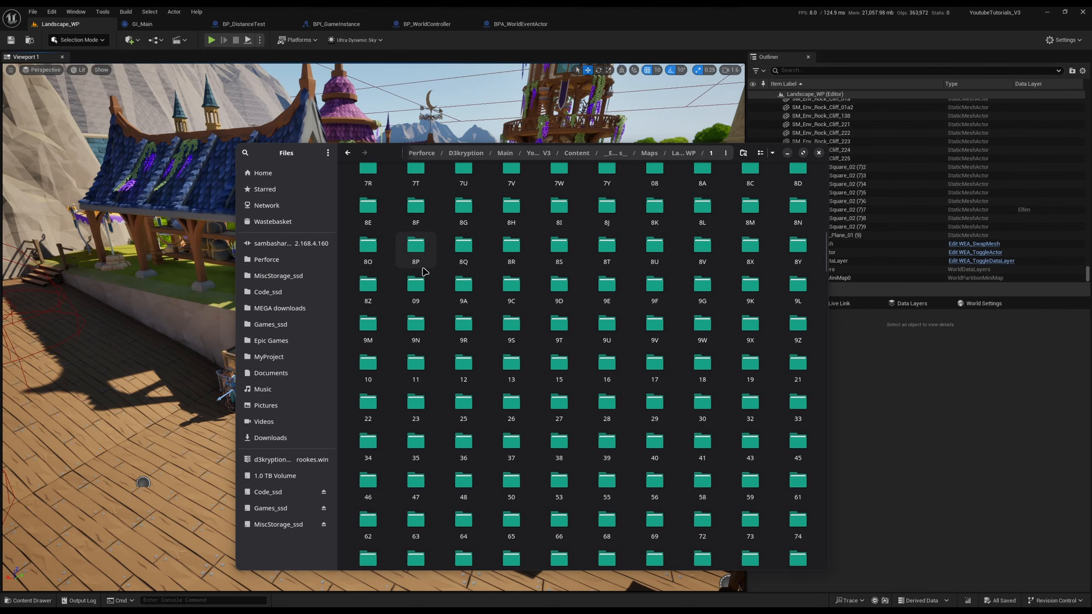
pyautogui.doubleClick(417, 254)
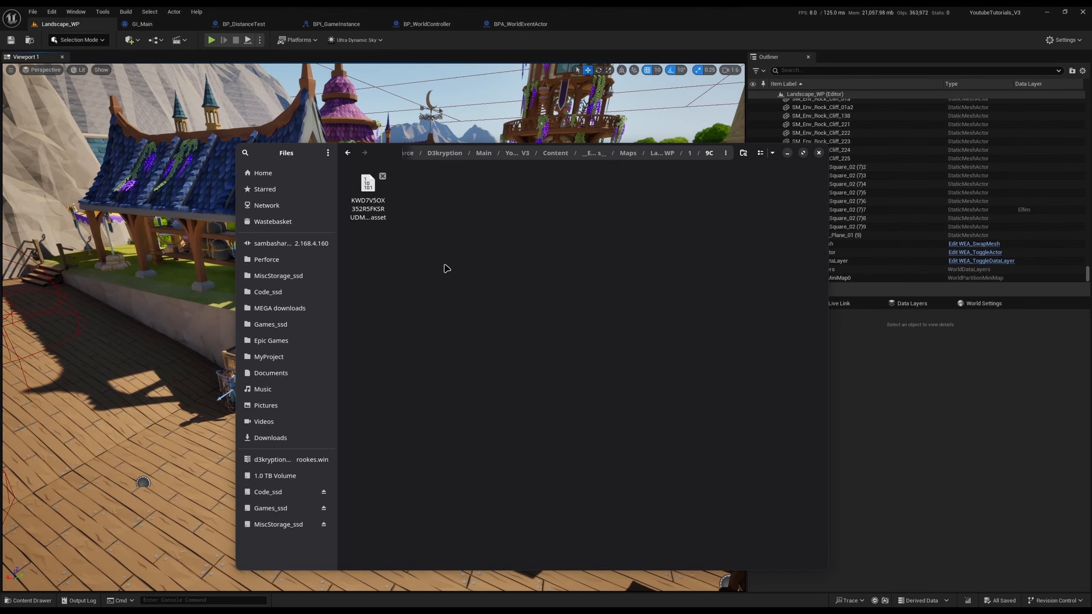
pyautogui.click(368, 194)
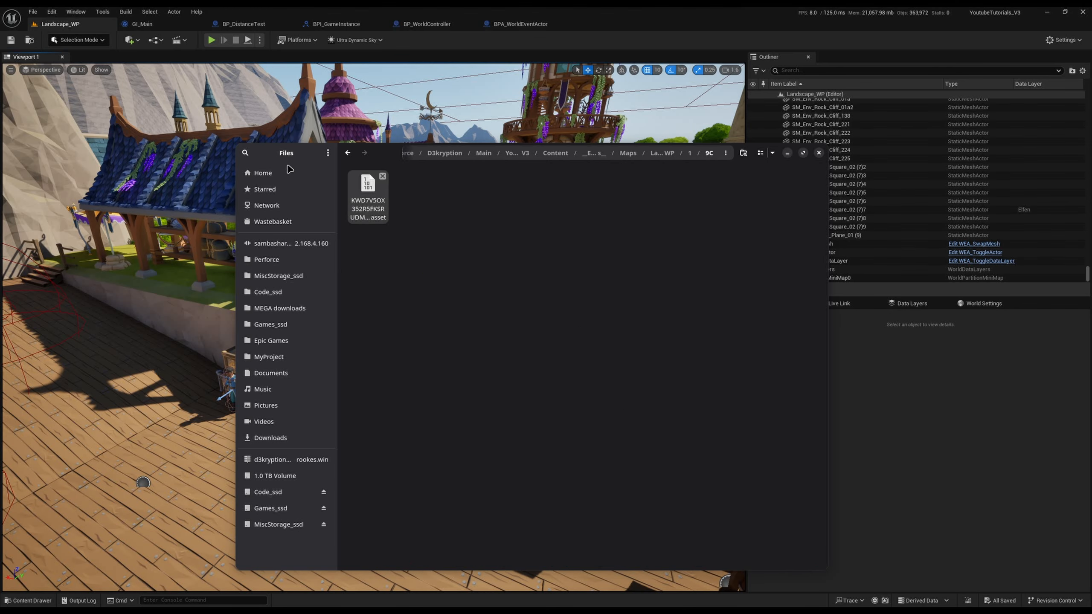
pyautogui.click(547, 288)
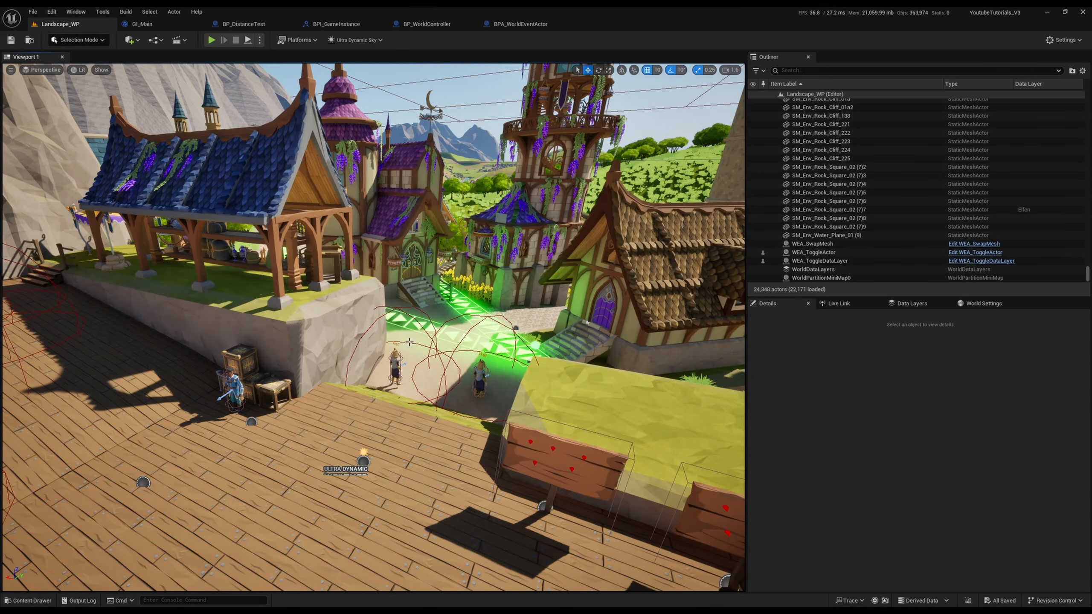
# Examine the dock area in Landscape_WP, selecting LargeDockFloor and the rock blocks SM_Env_Rock_Square_02 (7)3 and (7)2
pyautogui.moveTo(408, 342); pyautogui.dragTo(385, 378, button='right')
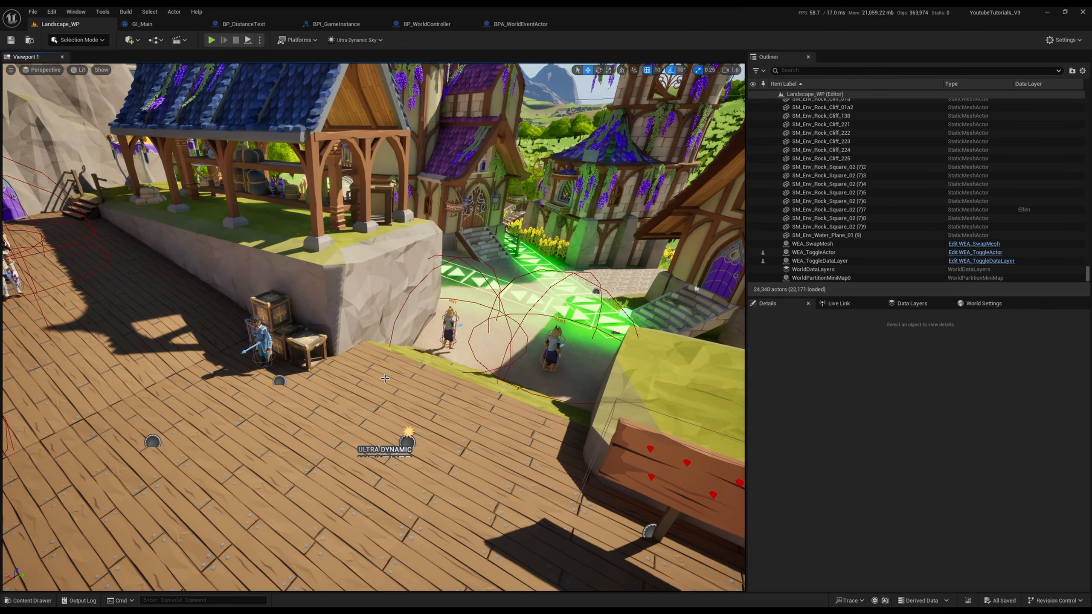
pyautogui.moveTo(310, 310); pyautogui.dragTo(241, 344, button='right')
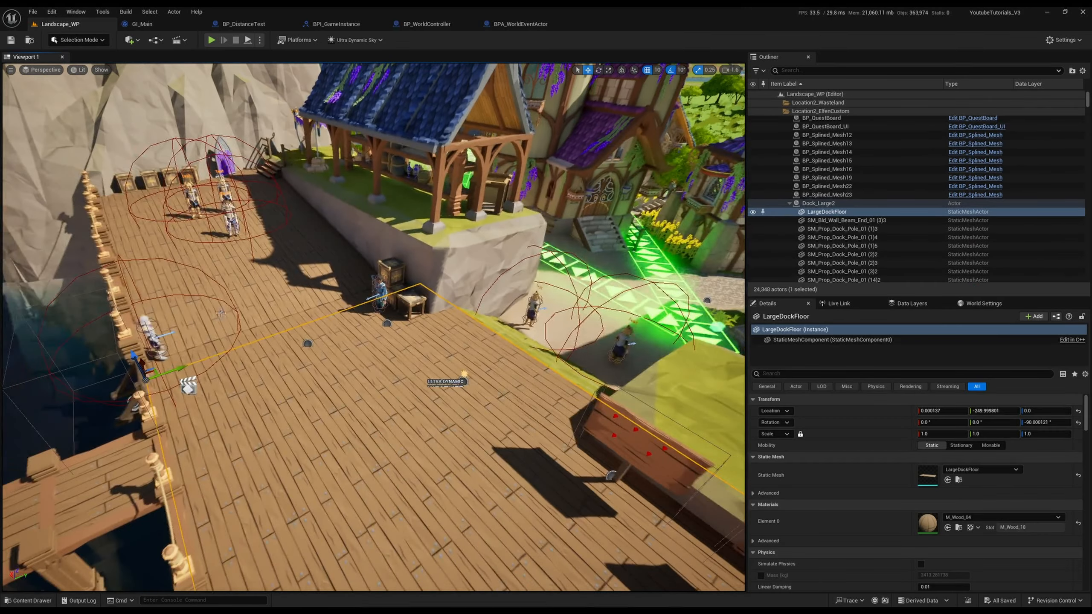
pyautogui.click(262, 275)
pyautogui.moveTo(263, 275); pyautogui.dragTo(322, 237, button='right')
pyautogui.click(361, 316)
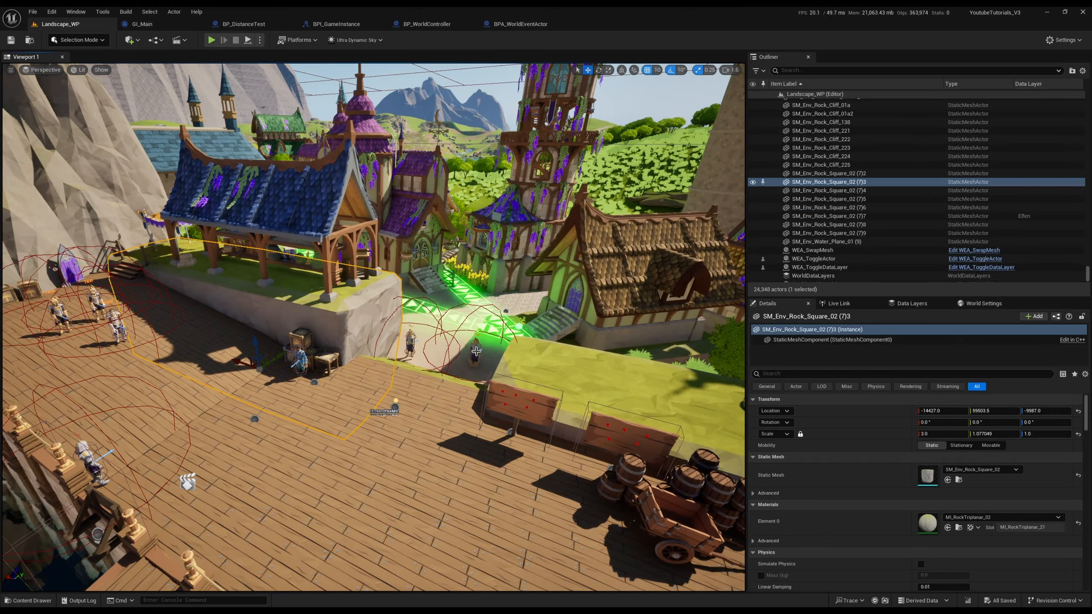
pyautogui.click(576, 372)
pyautogui.moveTo(576, 372)
pyautogui.mouseDown(button='right')
pyautogui.moveTo(614, 387)
pyautogui.moveTo(580, 389)
pyautogui.mouseUp(button='right')
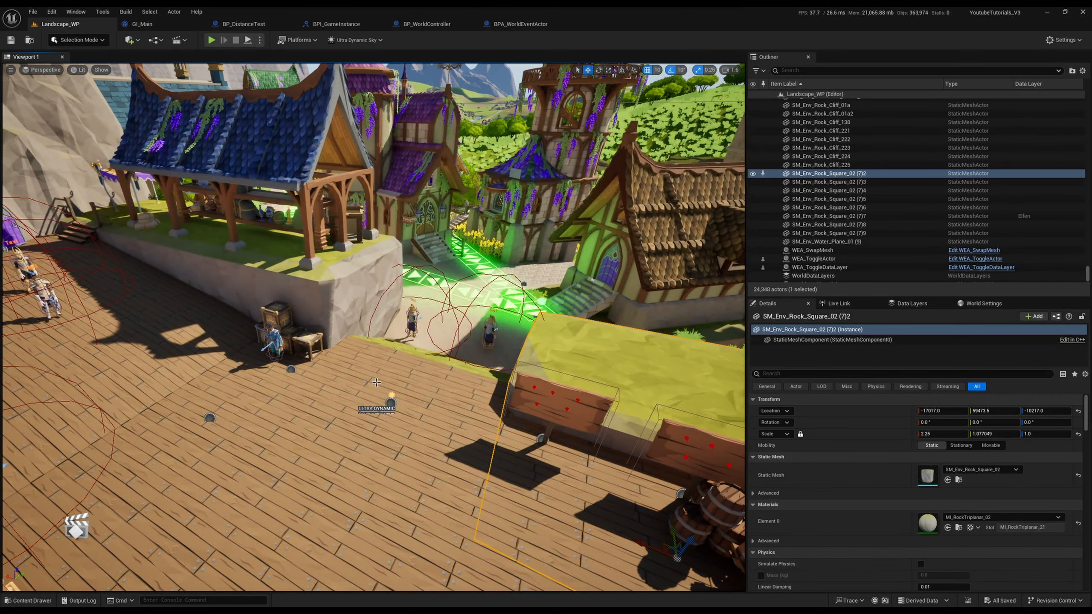
pyautogui.press('w')
pyautogui.moveTo(402, 381)
pyautogui.mouseDown(button='right')
pyautogui.moveTo(411, 386)
pyautogui.moveTo(396, 375)
pyautogui.mouseUp(button='right')
pyautogui.press('s')
# Examine the actor bounds around grid cell (-2,4) on the World Partition map
pyautogui.click(969, 303)
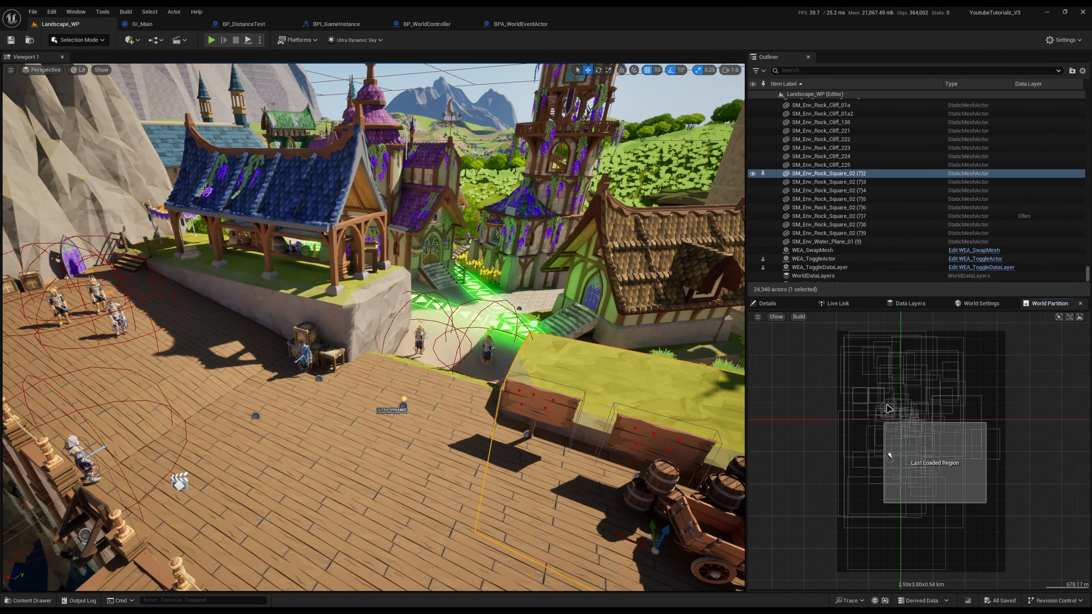
pyautogui.scroll(-4, 937, 437)
pyautogui.scroll(4, 941, 472)
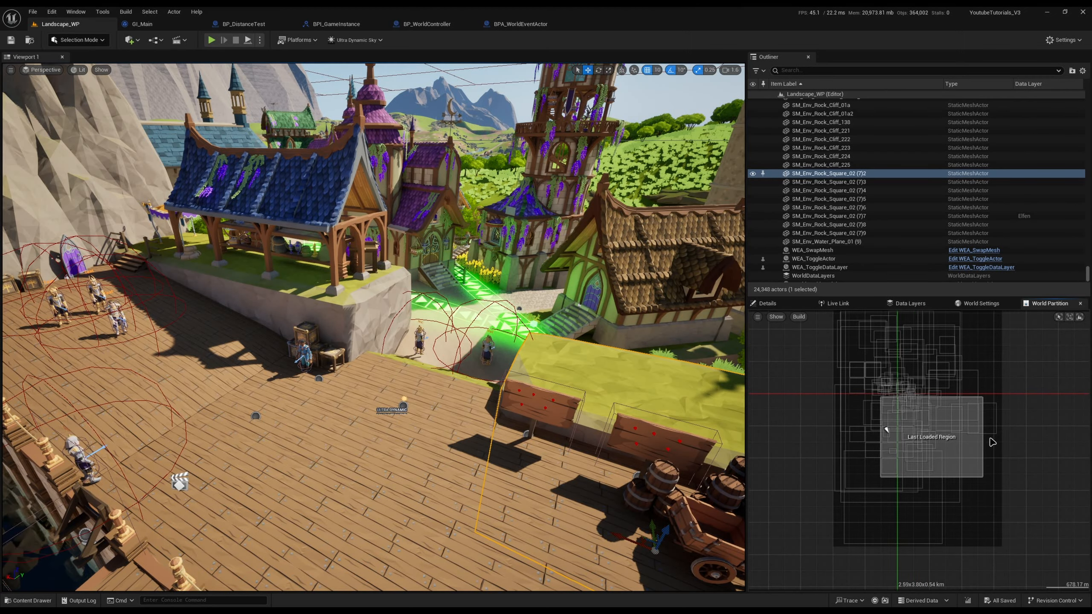
pyautogui.scroll(6, 897, 430)
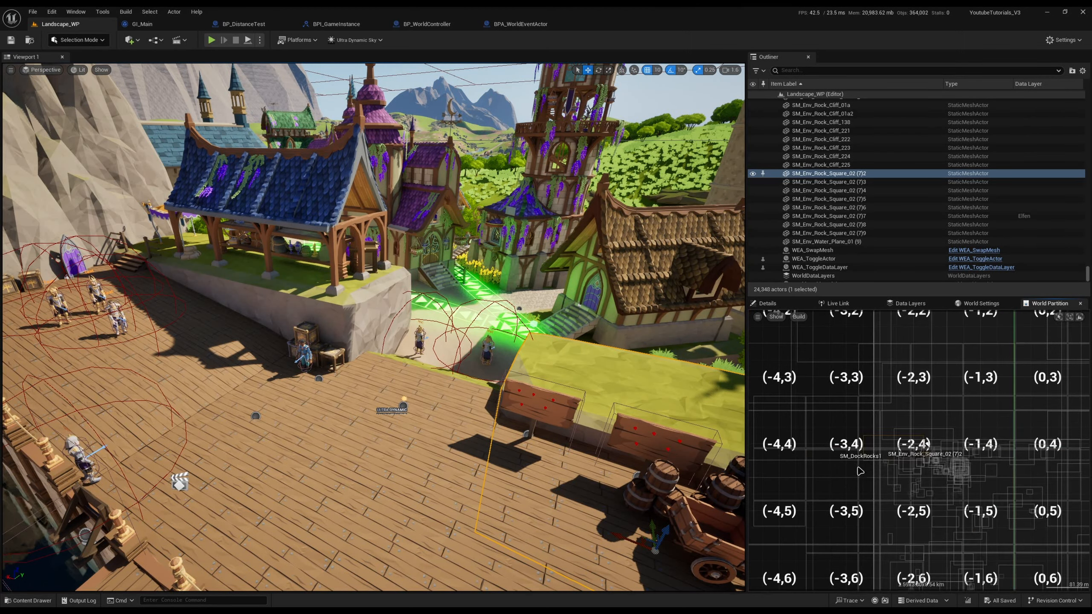
pyautogui.scroll(2, 858, 471)
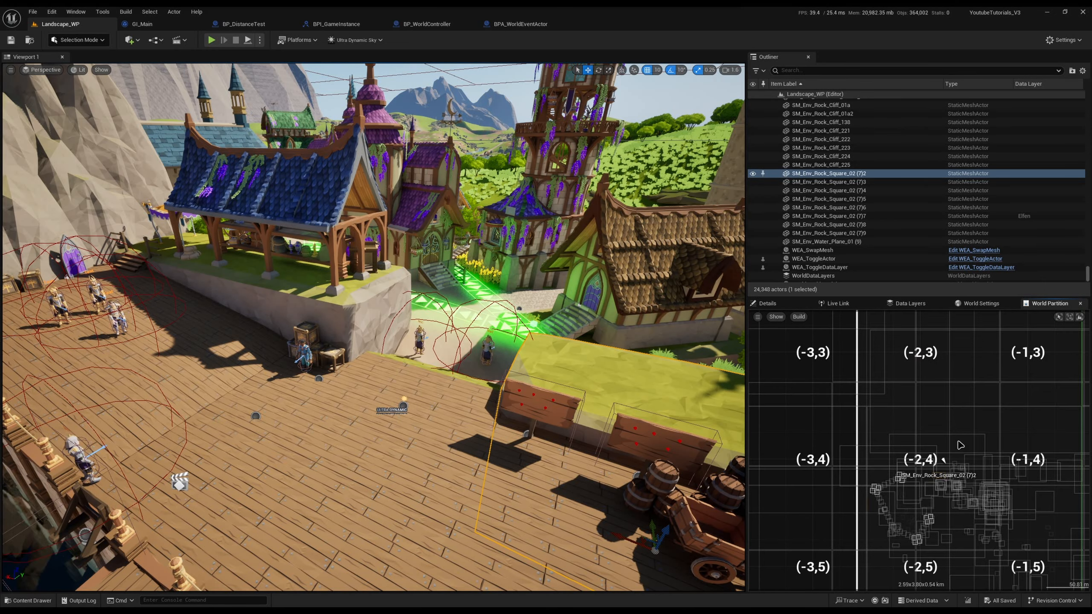
pyautogui.scroll(5, 961, 445)
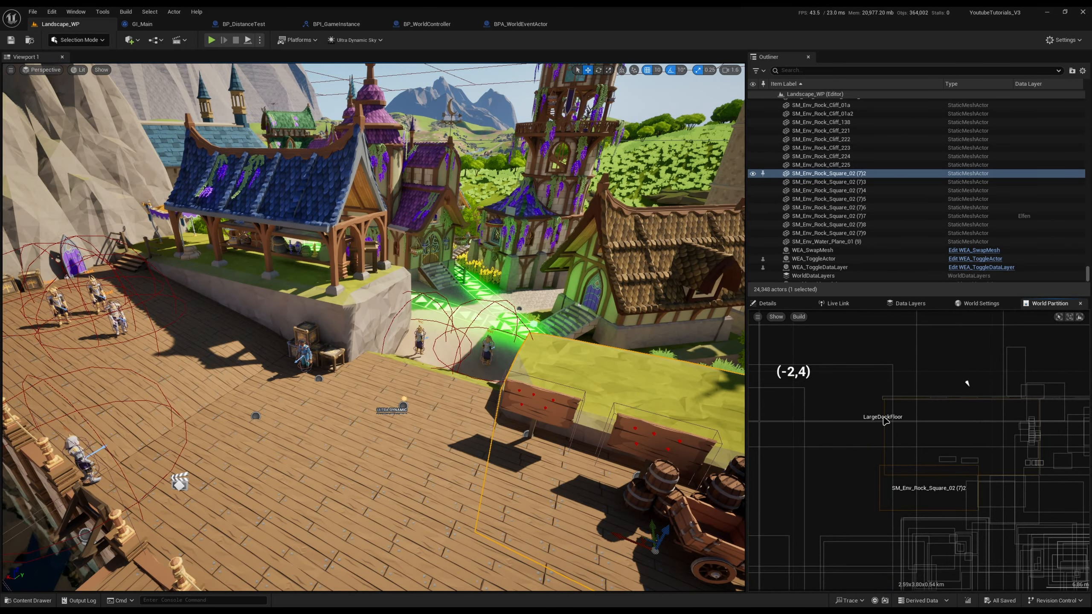
pyautogui.moveTo(883, 417); pyautogui.dragTo(876, 447, button='right')
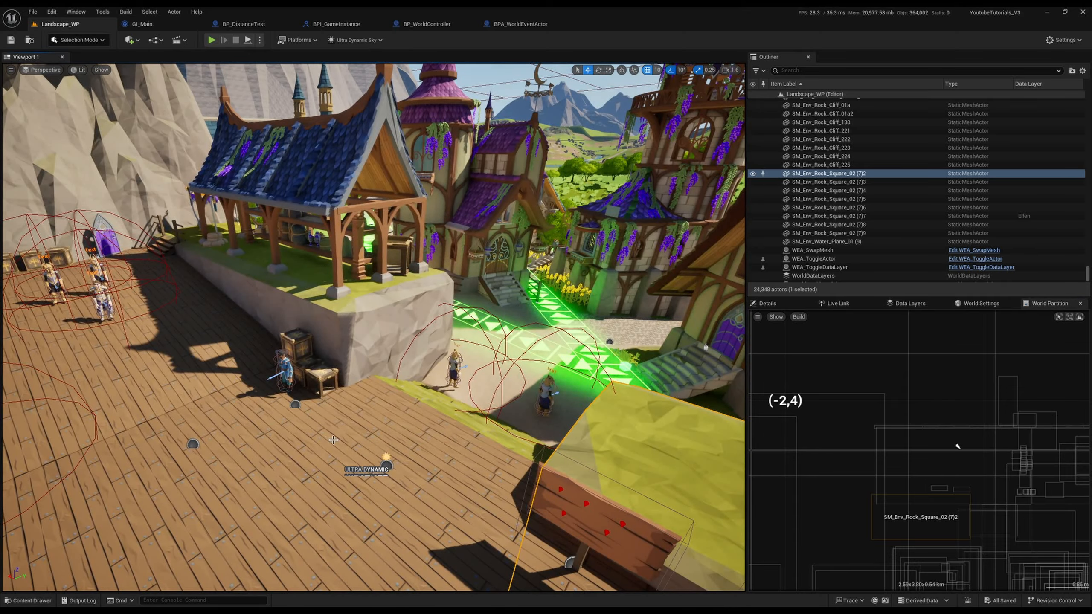
# Jump the viewport to the crates on the dock from the World Partition map and show the details of SM_Prop_Crate_5
pyautogui.doubleClick(958, 447)
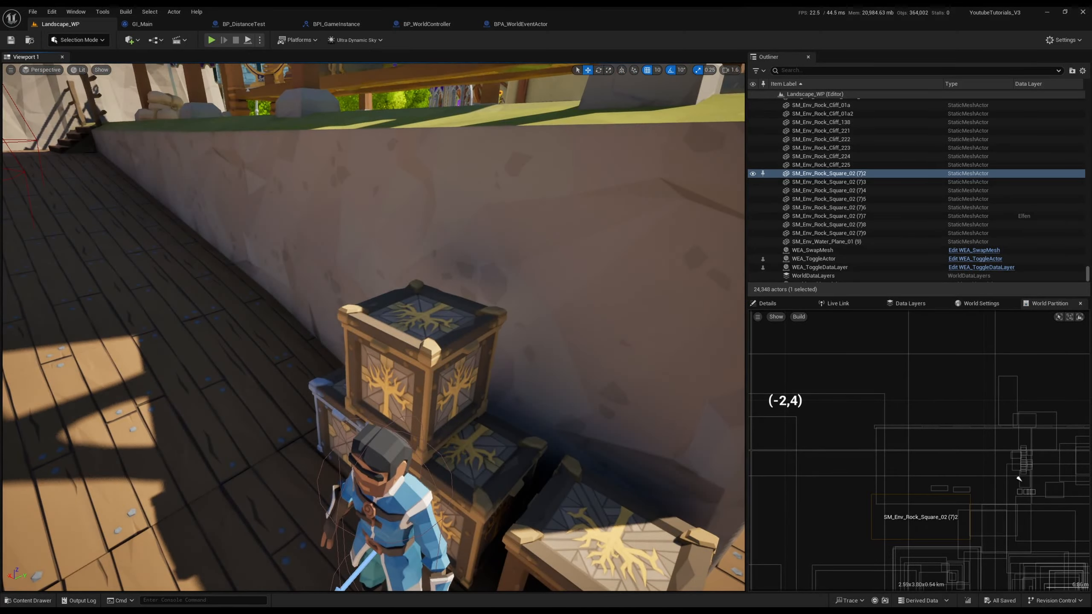
pyautogui.doubleClick(1005, 493)
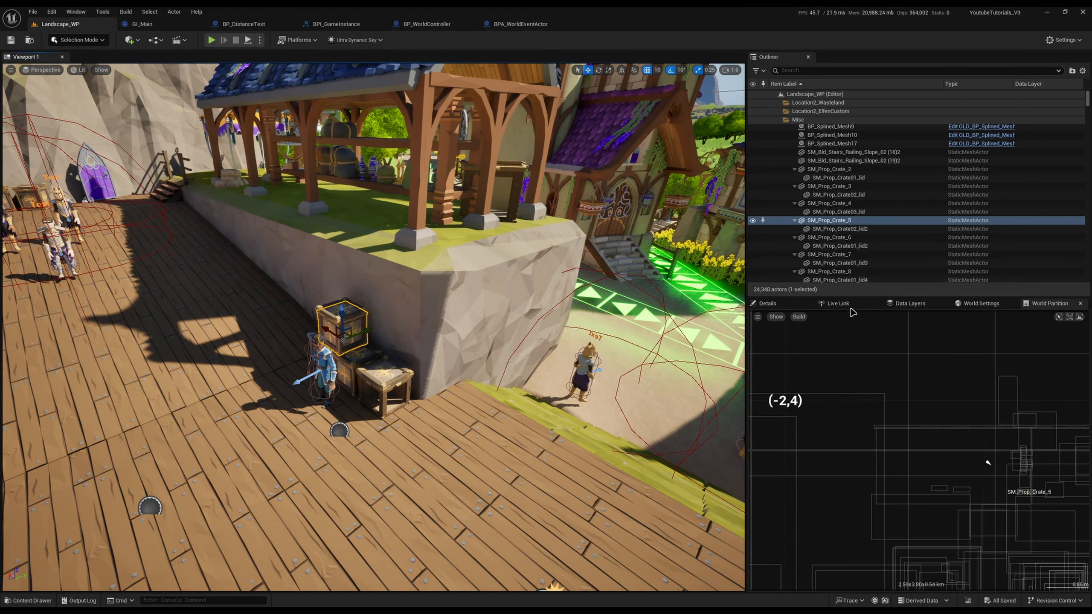
pyautogui.click(777, 304)
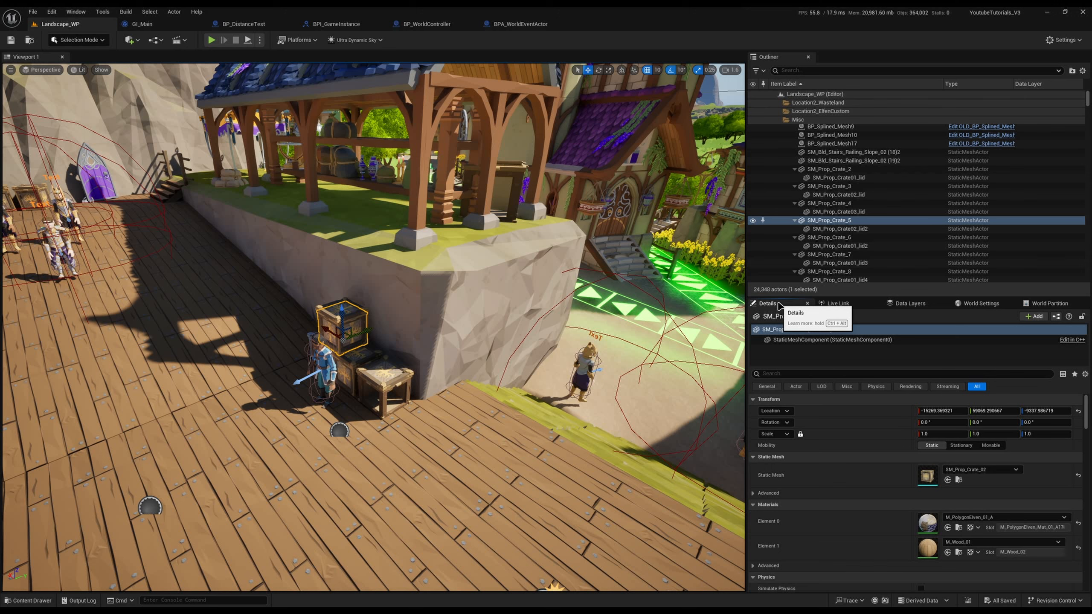
pyautogui.moveTo(403, 440); pyautogui.dragTo(403, 440, button='right')
# Select SM_Env_Rock_Square_02 (7)2 and look over the crates and the barrel cart beside it
pyautogui.click(561, 339)
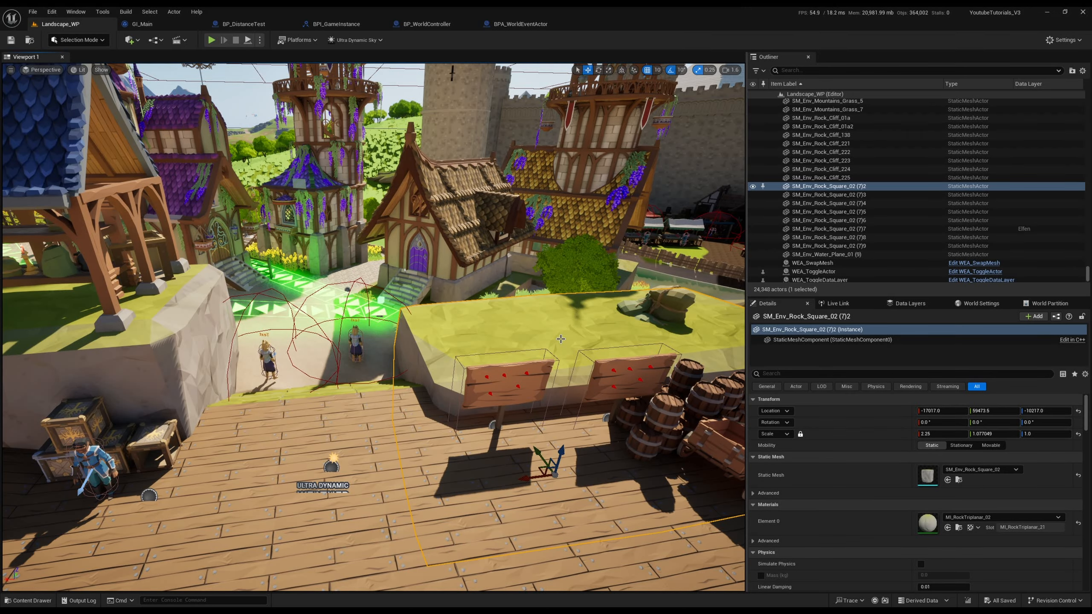
pyautogui.moveTo(560, 339); pyautogui.dragTo(307, 405)
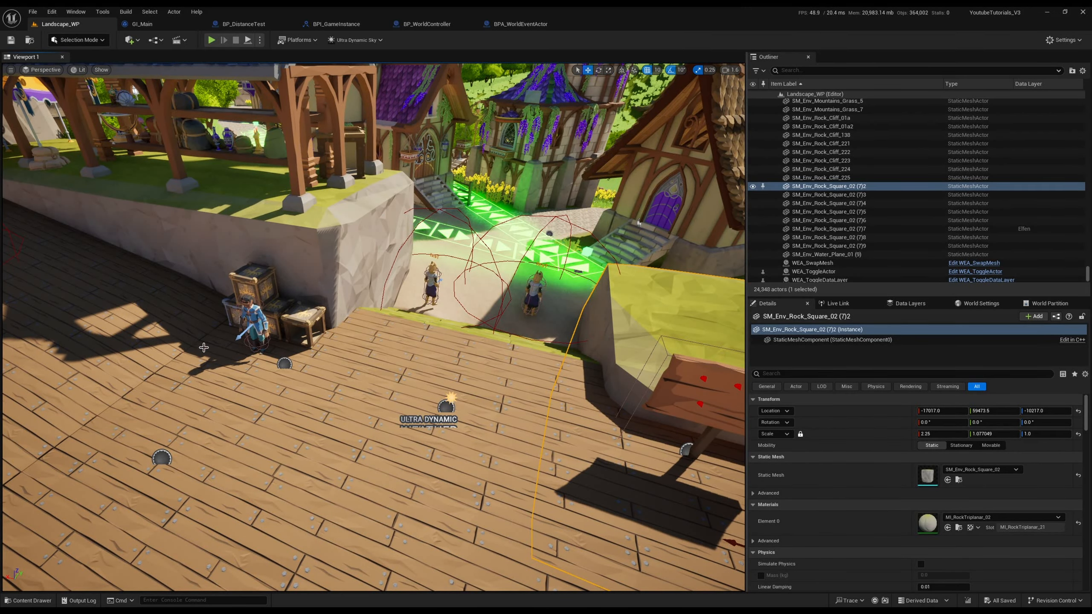
pyautogui.moveTo(204, 347); pyautogui.dragTo(204, 267)
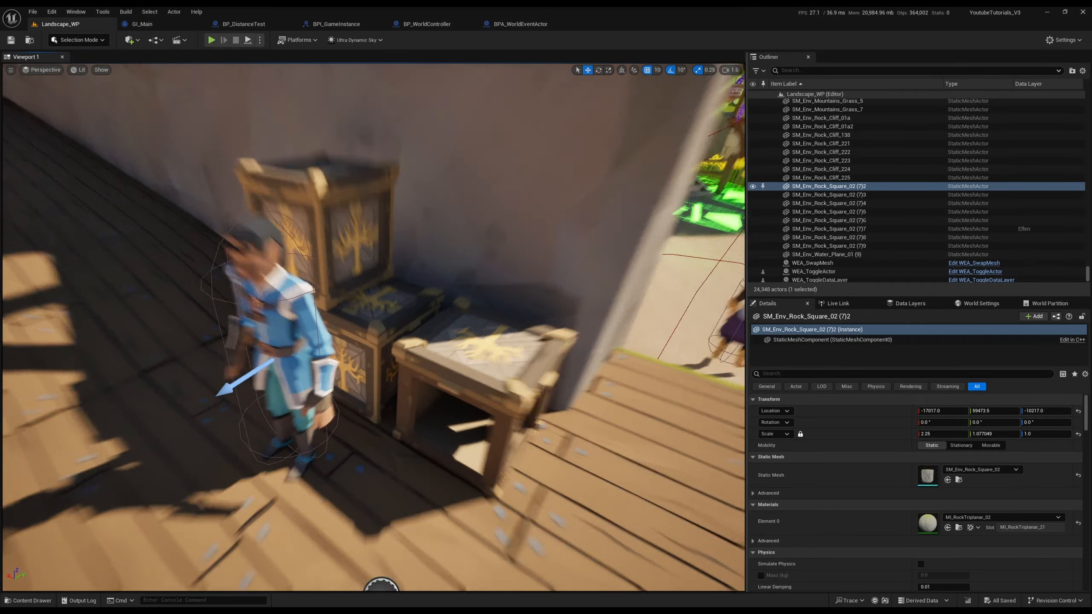
pyautogui.moveTo(204, 267); pyautogui.dragTo(537, 267, button='right')
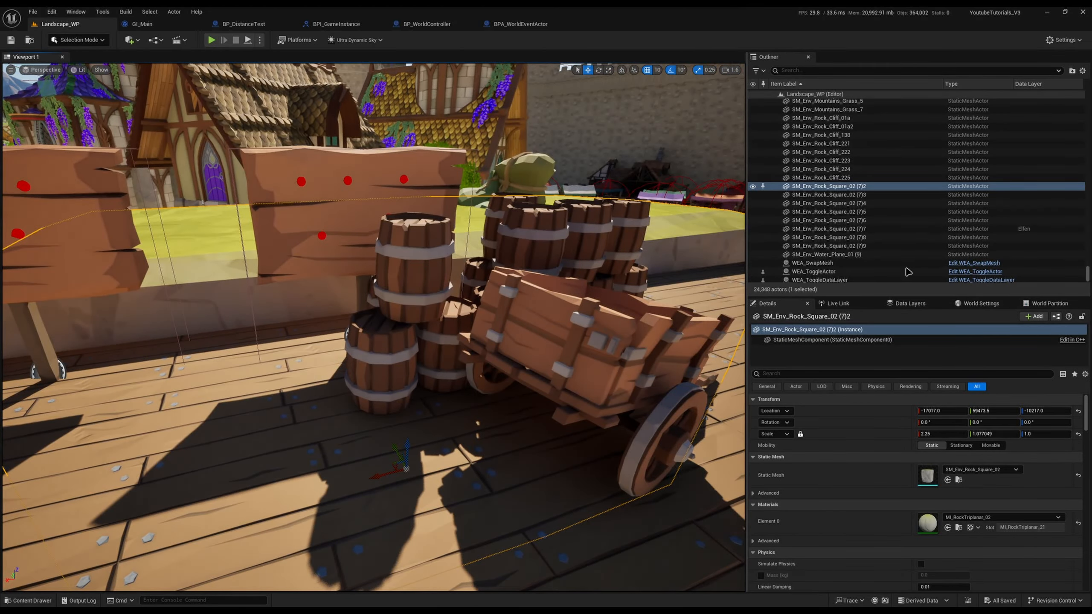
pyautogui.press('f')
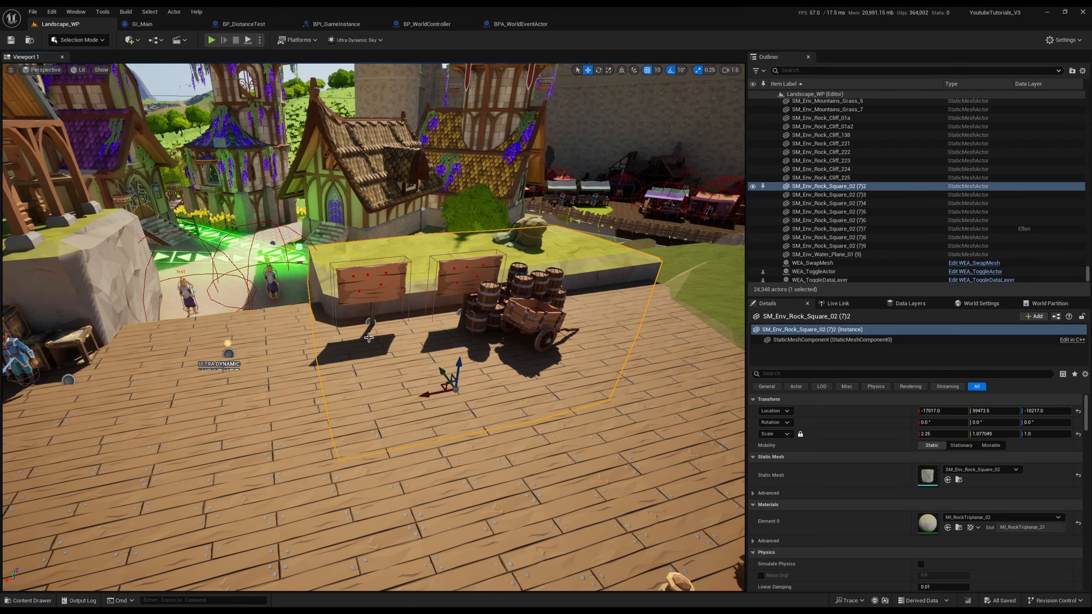
# Inspect the settings of the WEA_ToggleActor placed on the dock, and select the neighbouring billboard actor by the crates
pyautogui.moveTo(368, 338); pyautogui.dragTo(202, 336, button='right')
pyautogui.click(243, 333)
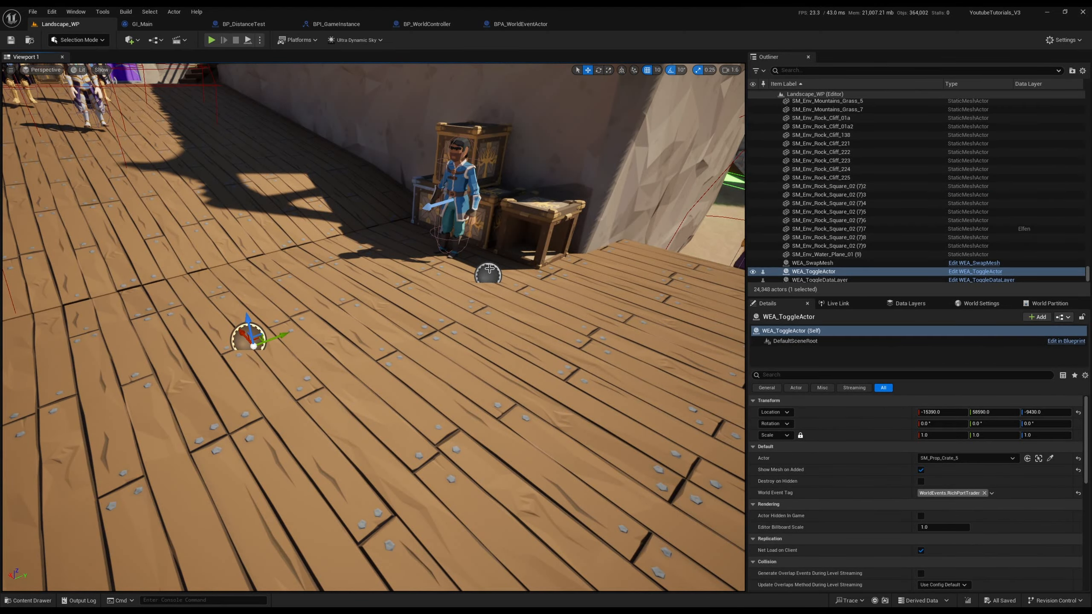
pyautogui.click(490, 270)
pyautogui.moveTo(489, 270); pyautogui.dragTo(607, 254, button='right')
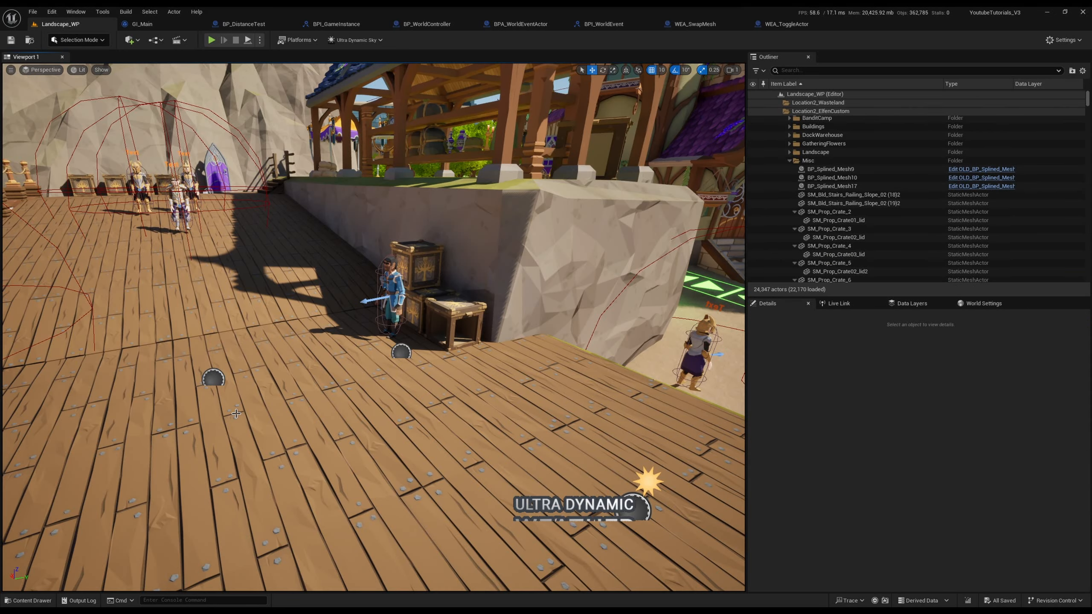
# Review the ToggleVisibility and CheckForDestruction logic in the WEA_ToggleActor event graph
pyautogui.click(775, 25)
pyautogui.moveTo(428, 189); pyautogui.dragTo(475, 211, button='right')
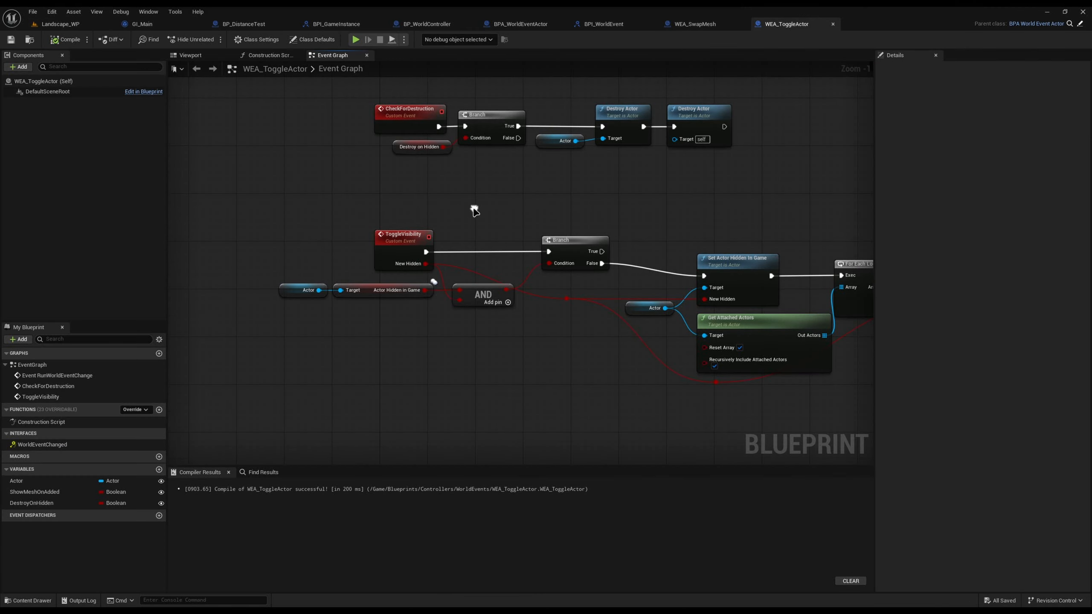
pyautogui.hotkey('ctrl', 'space')
pyautogui.hotkey('ctrl', 'space')
# Duplicate the WEA_ToggleActor blueprint in the level editor's WorldEvents folder and name the copy WEA_ToggleDataLayer
pyautogui.click(63, 26)
pyautogui.hotkey('ctrl', 'space')
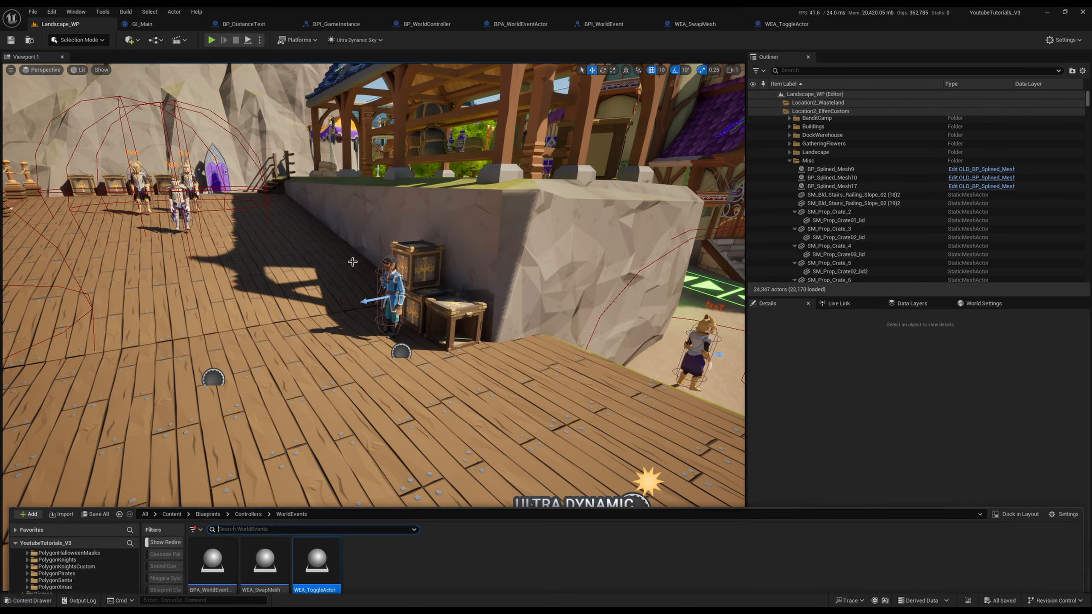
pyautogui.click(227, 457)
pyautogui.rightClick(228, 459)
pyautogui.click(344, 485)
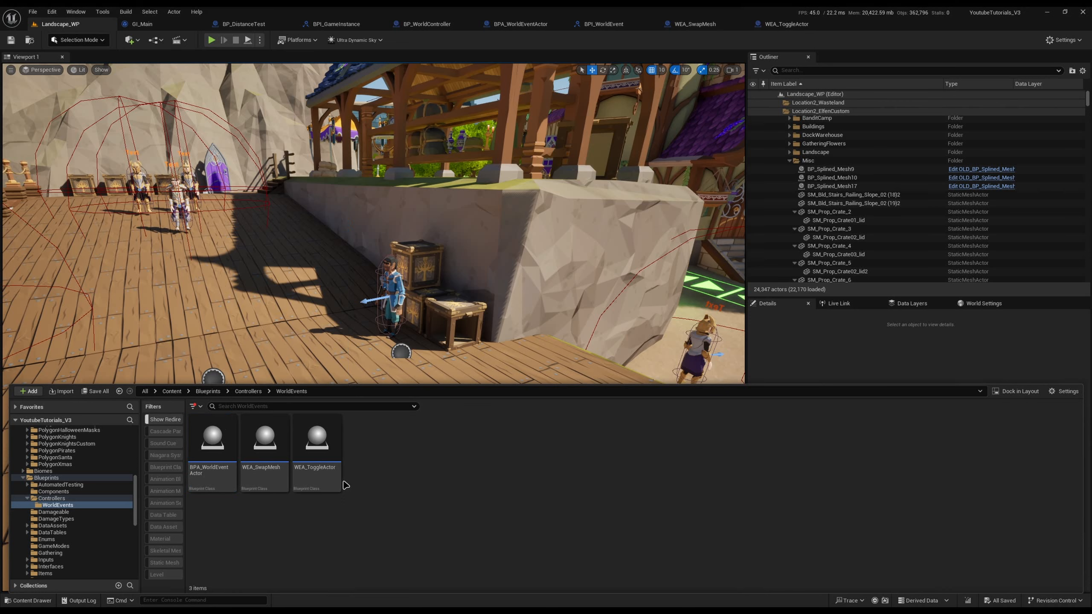
pyautogui.moveTo(318, 475); pyautogui.dragTo(312, 474)
pyautogui.click(487, 505)
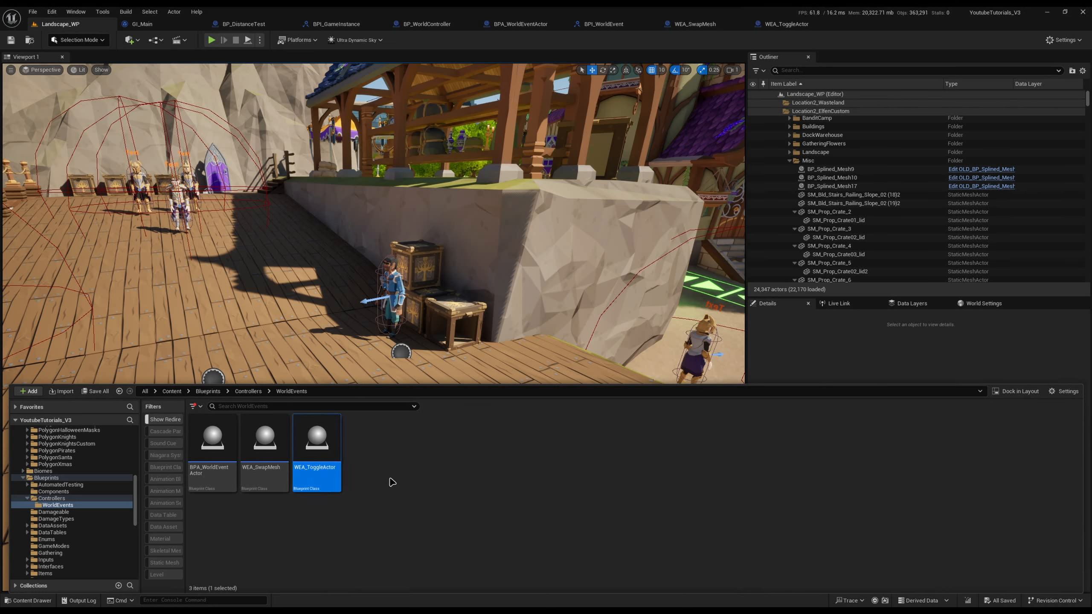
pyautogui.hotkey('ctrl', 'd')
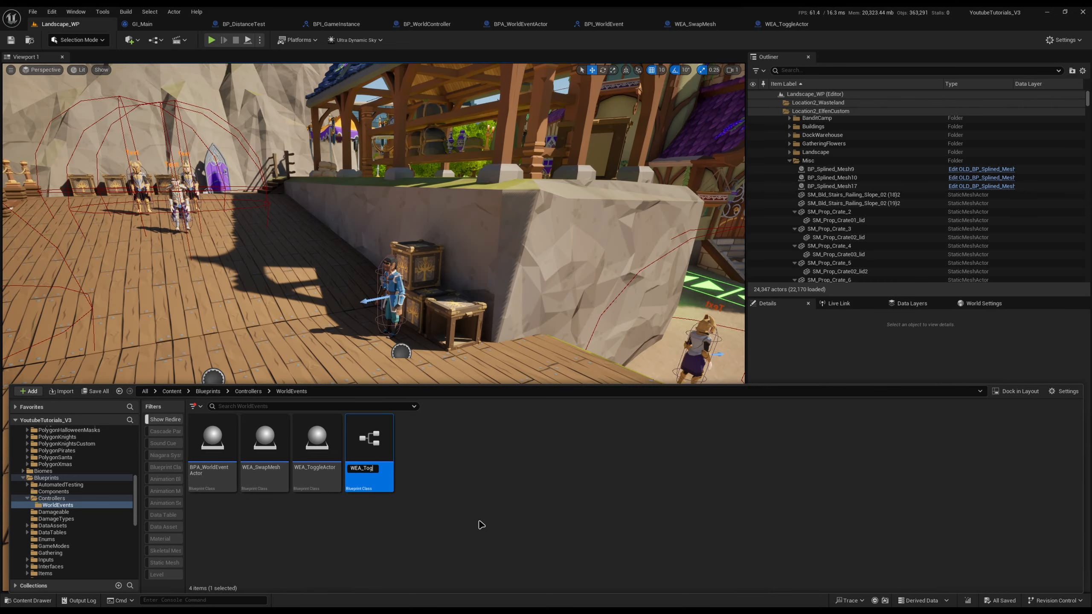
pyautogui.press('Return')
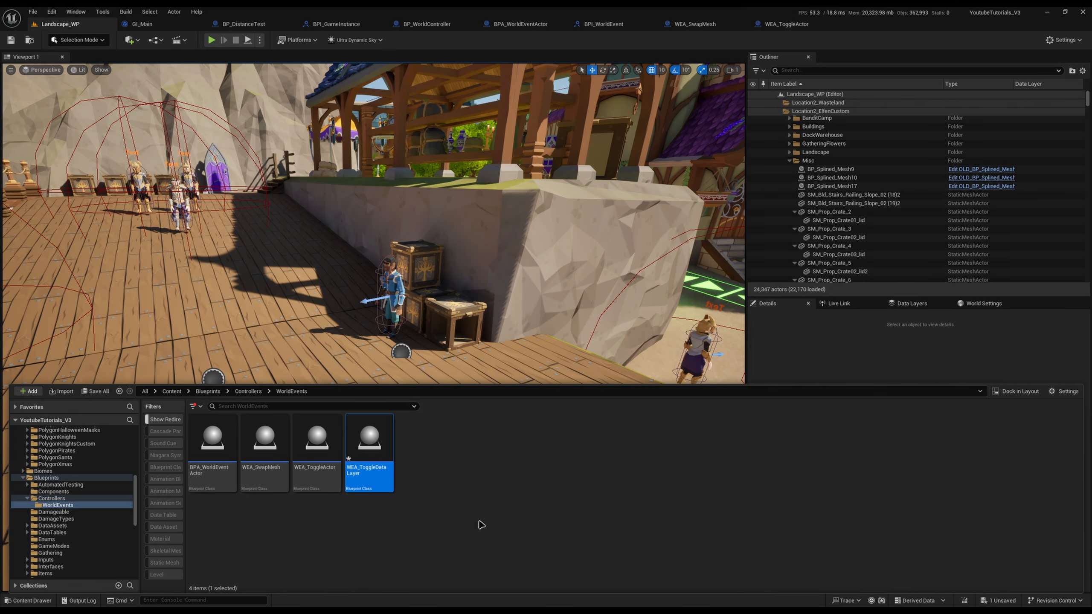
# Open WEA_ToggleDataLayer and delete all event graph nodes except Event RunWorldEventChange, its parent call and the first Branch
pyautogui.press('Return')
pyautogui.moveTo(719, 414); pyautogui.dragTo(264, 231)
pyautogui.press('Delete')
pyautogui.scroll(2, 498, 244)
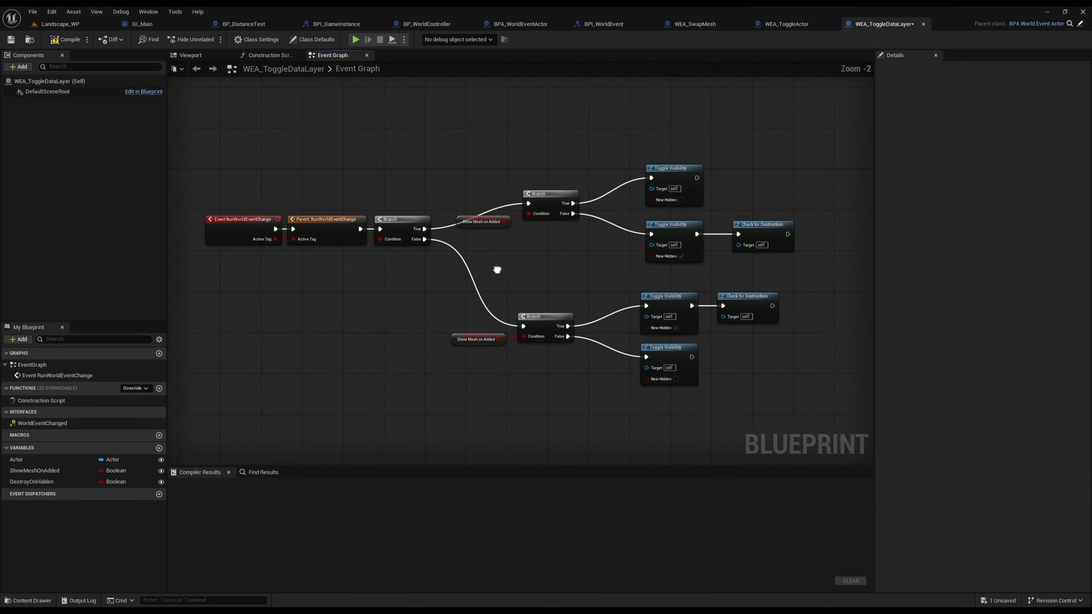
pyautogui.moveTo(469, 153); pyautogui.dragTo(799, 382)
pyautogui.press('Delete')
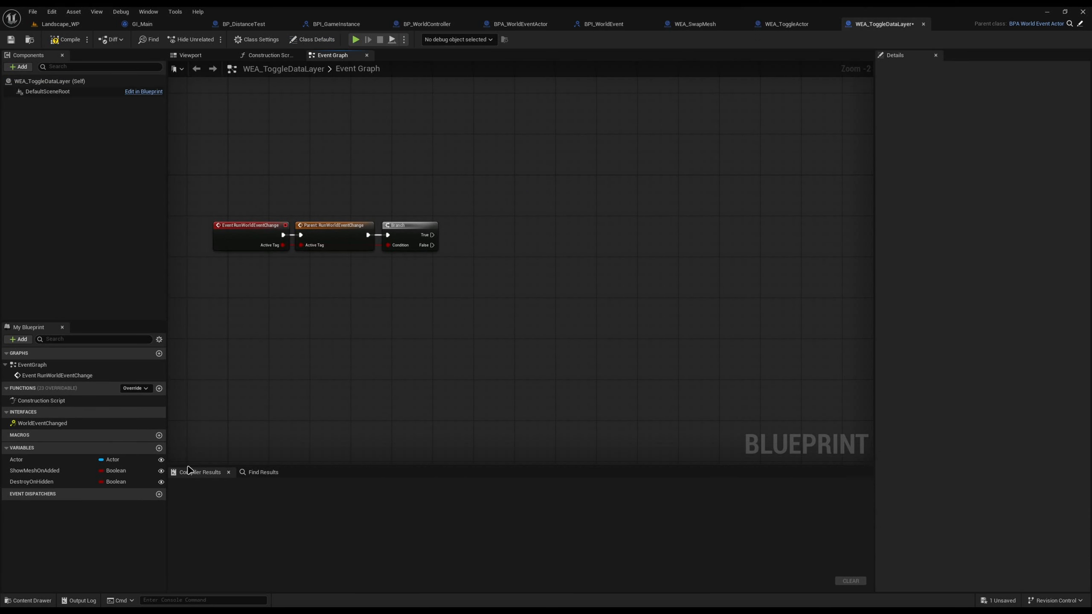
# Rename the Actor variable to DataLayer and change its type to a Data Layer Asset object reference
pyautogui.click(125, 459)
pyautogui.press('F2')
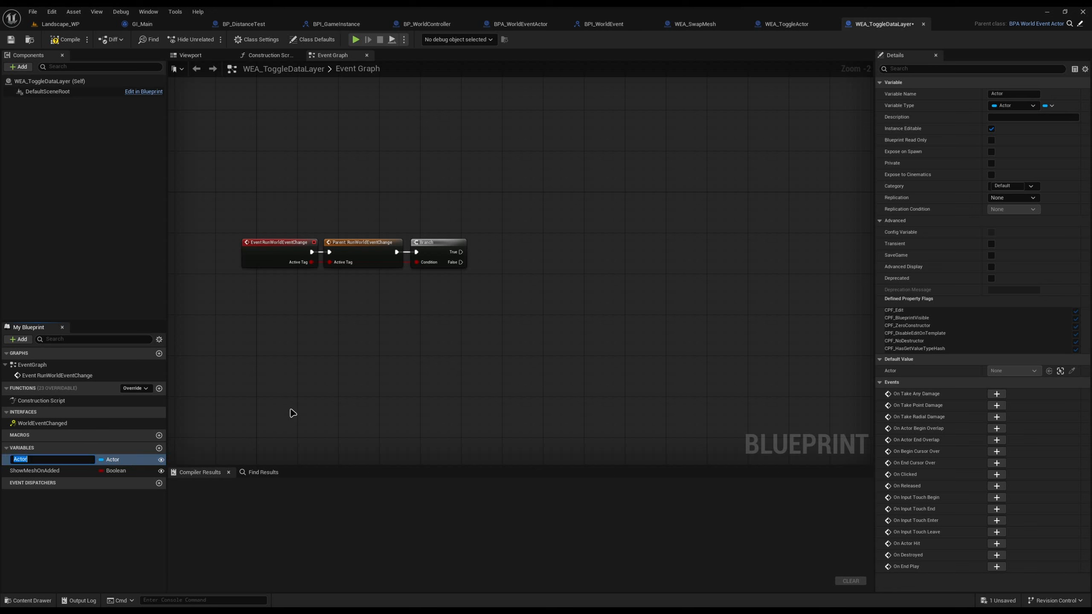
pyautogui.write('DataLayer')
pyautogui.press('Return')
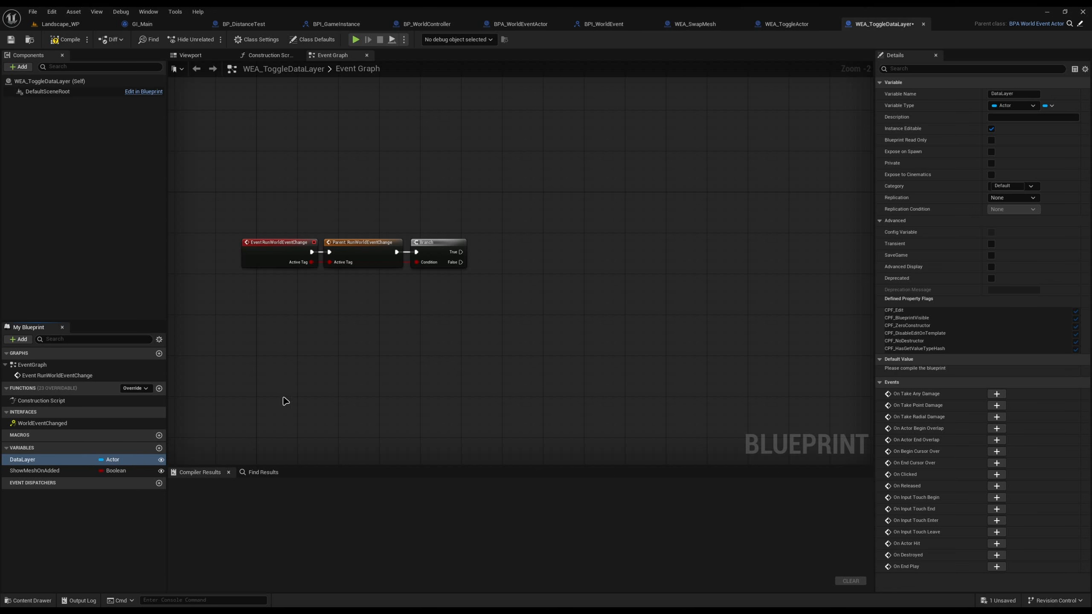
pyautogui.click(107, 459)
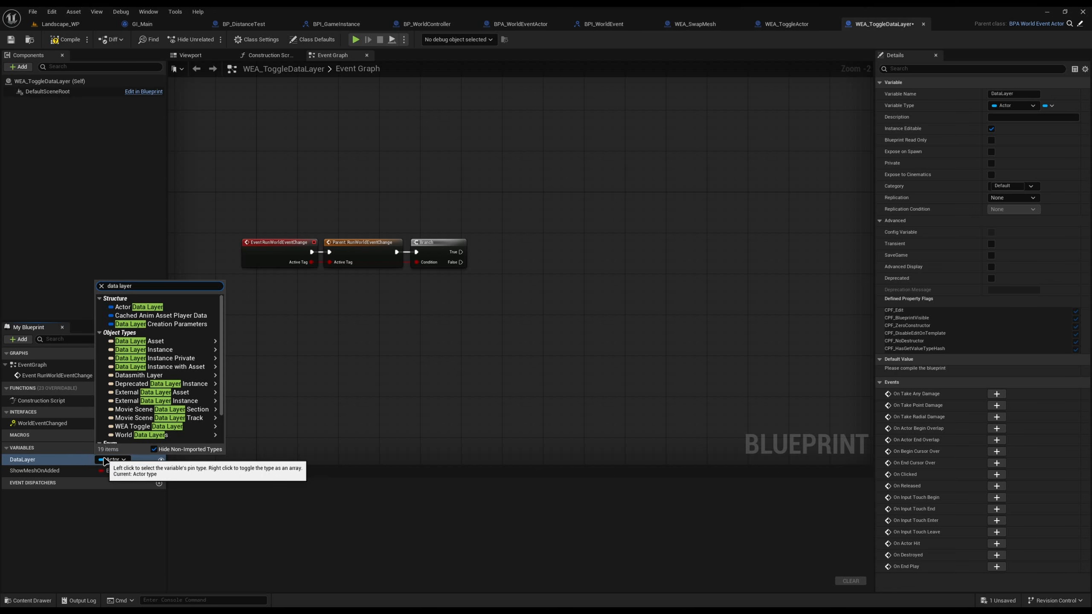
pyautogui.moveTo(142, 344)
pyautogui.click(204, 344)
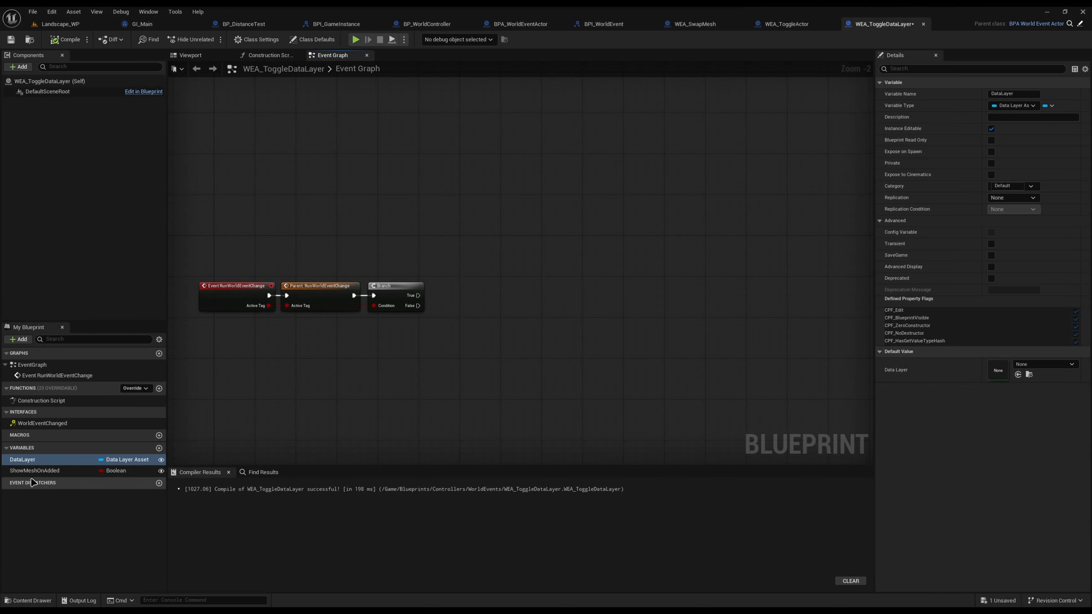
# Rename the ShowMeshOnAdded variable to ShowLayerOnAdded
pyautogui.click(64, 470)
pyautogui.press('F2')
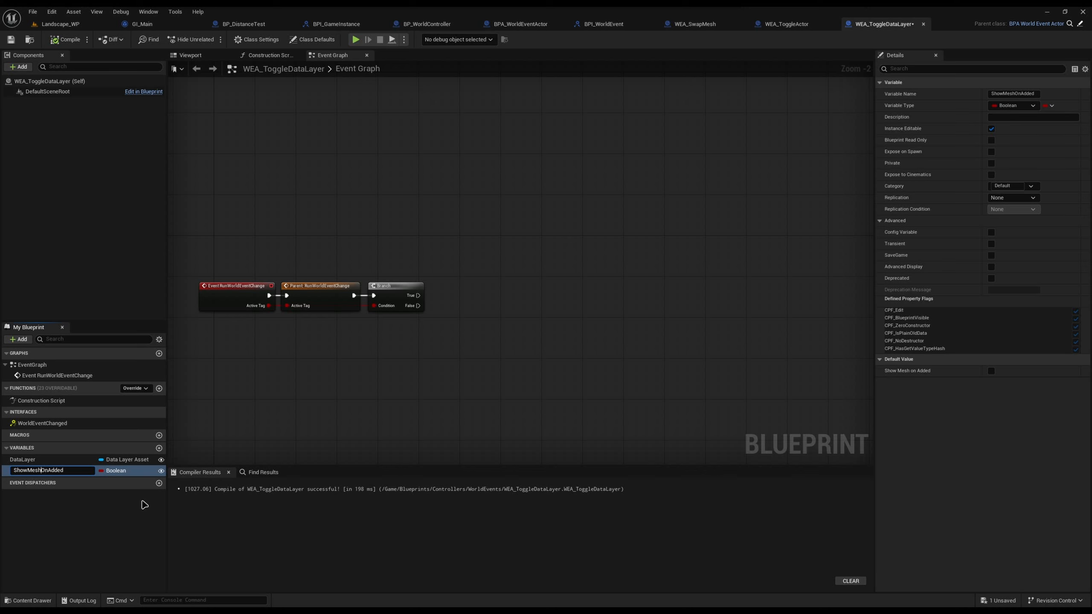
pyautogui.press('BackSpace')
pyautogui.press('BackSpace')
pyautogui.press('BackSpace')
pyautogui.press('BackSpace')
pyautogui.write('Layer')
pyautogui.press('Return')
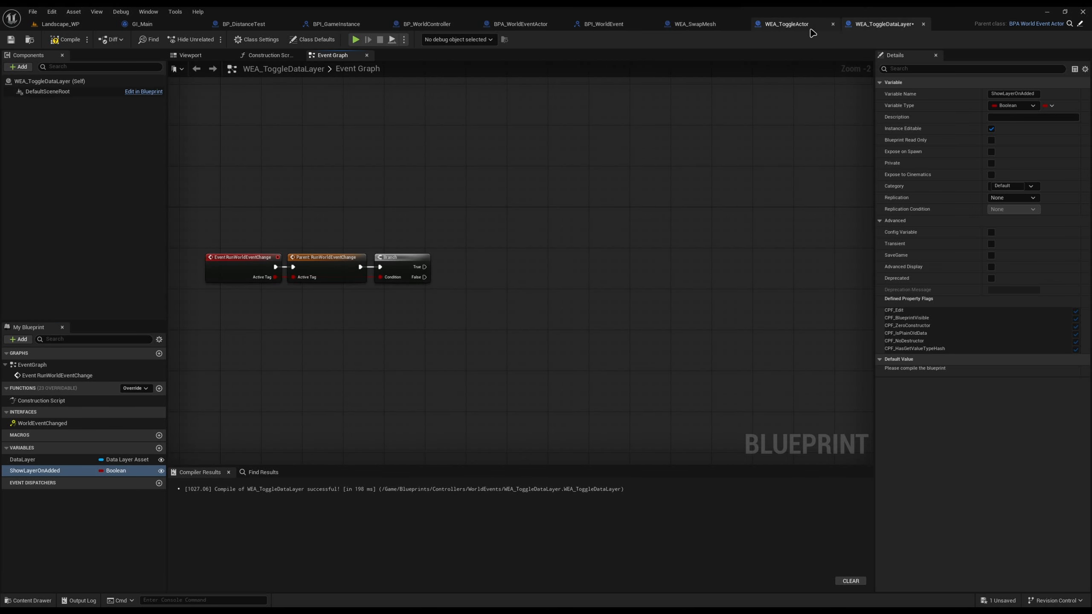
# Copy the show-on-added branches and ToggleVisibility logic from WEA_ToggleActor and paste them into the WEA_ToggleDataLayer event graph
pyautogui.click(786, 24)
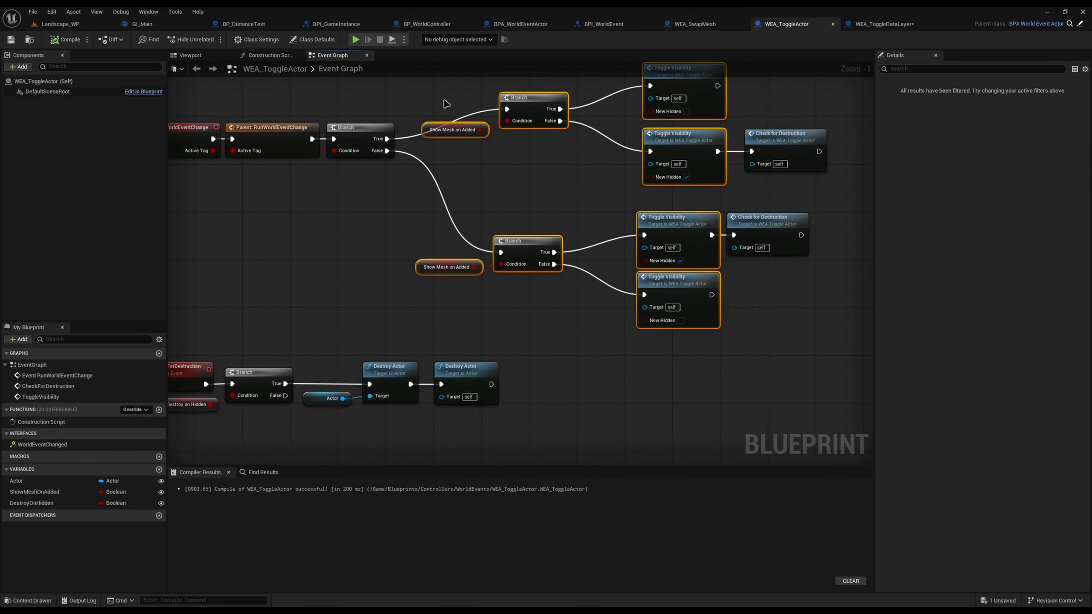
pyautogui.moveTo(674, 351); pyautogui.dragTo(455, 86)
pyautogui.moveTo(455, 223); pyautogui.dragTo(512, 99, button='right')
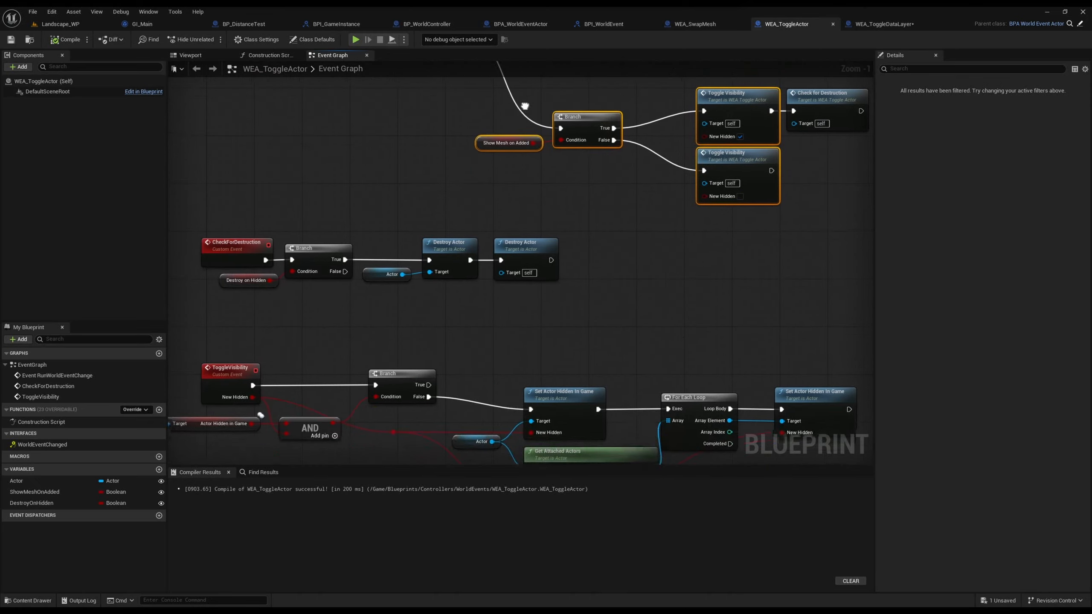
pyautogui.moveTo(275, 310); pyautogui.dragTo(306, 189, button='right')
pyautogui.moveTo(369, 202); pyautogui.dragTo(429, 230)
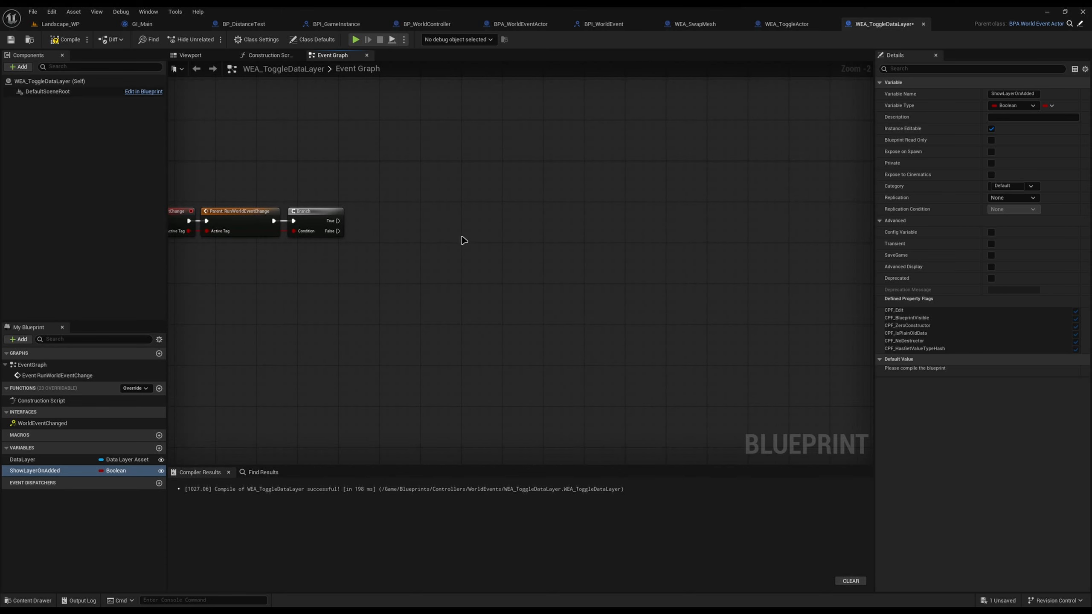
pyautogui.hotkey('ctrl', 'v')
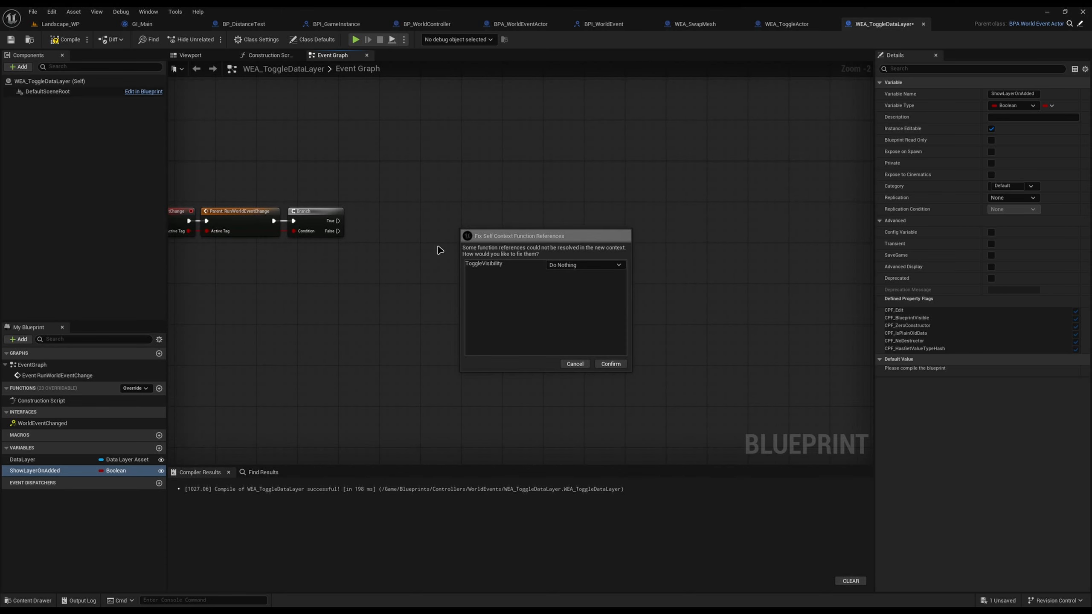
pyautogui.press('Return')
# Move the pasted branches beside the first Branch, wire its outputs to them, and use Show Layer on Added as their conditions
pyautogui.moveTo(521, 154); pyautogui.dragTo(531, 209, button='right')
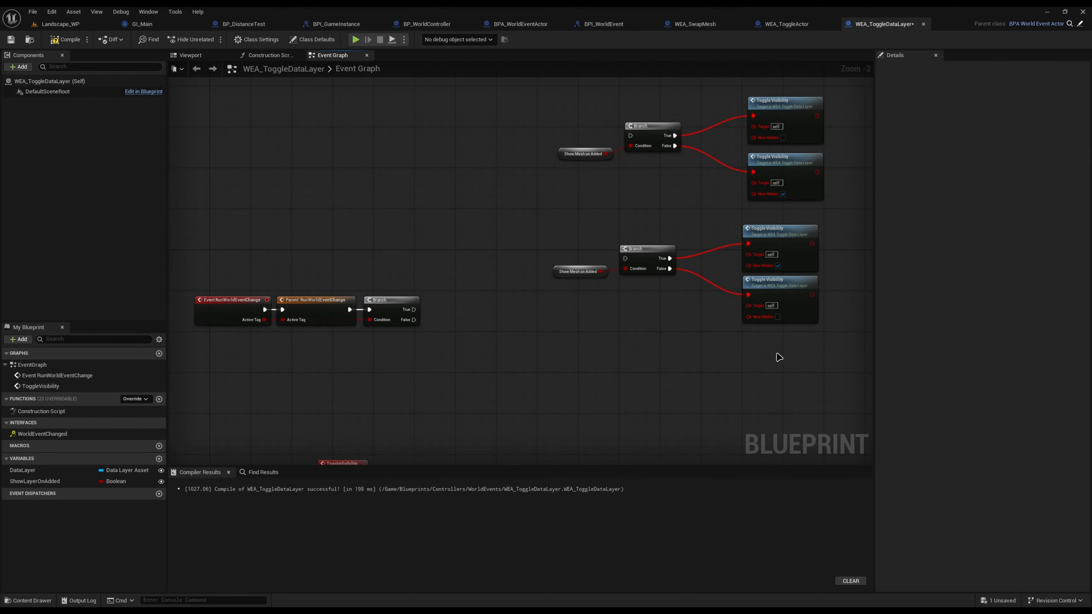
pyautogui.moveTo(778, 357); pyautogui.dragTo(572, 125)
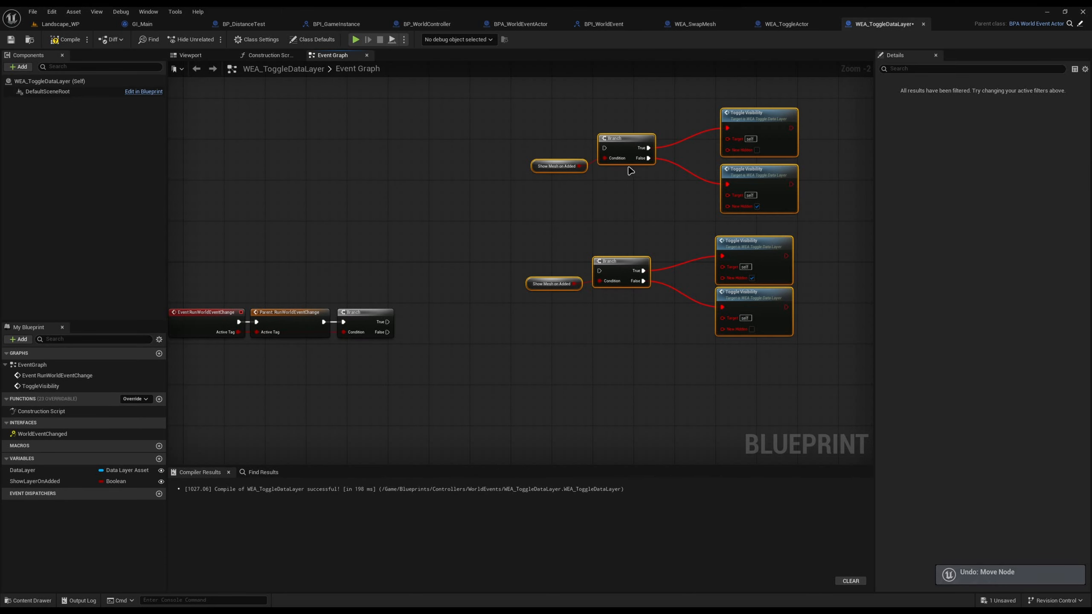
pyautogui.moveTo(628, 168); pyautogui.dragTo(522, 292)
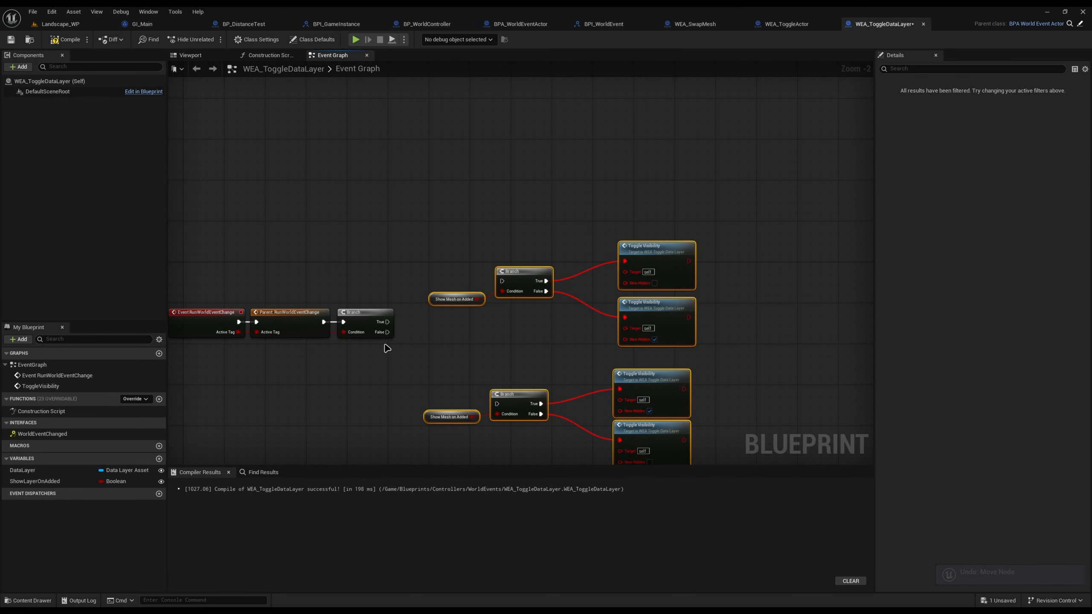
pyautogui.moveTo(387, 321); pyautogui.dragTo(496, 403)
pyautogui.scroll(2, 492, 359)
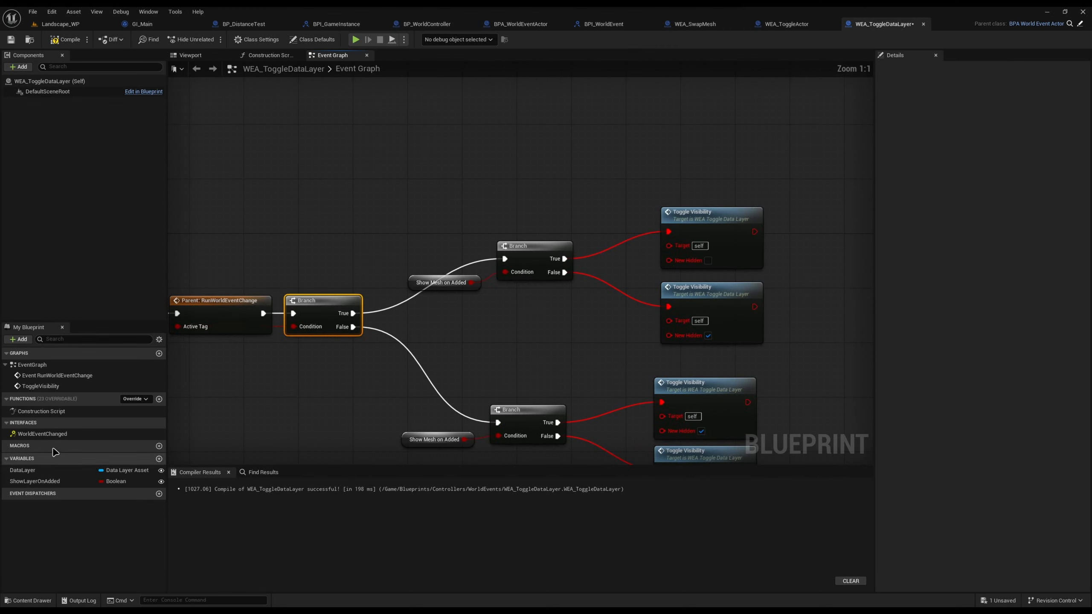
pyautogui.moveTo(34, 482); pyautogui.dragTo(409, 440)
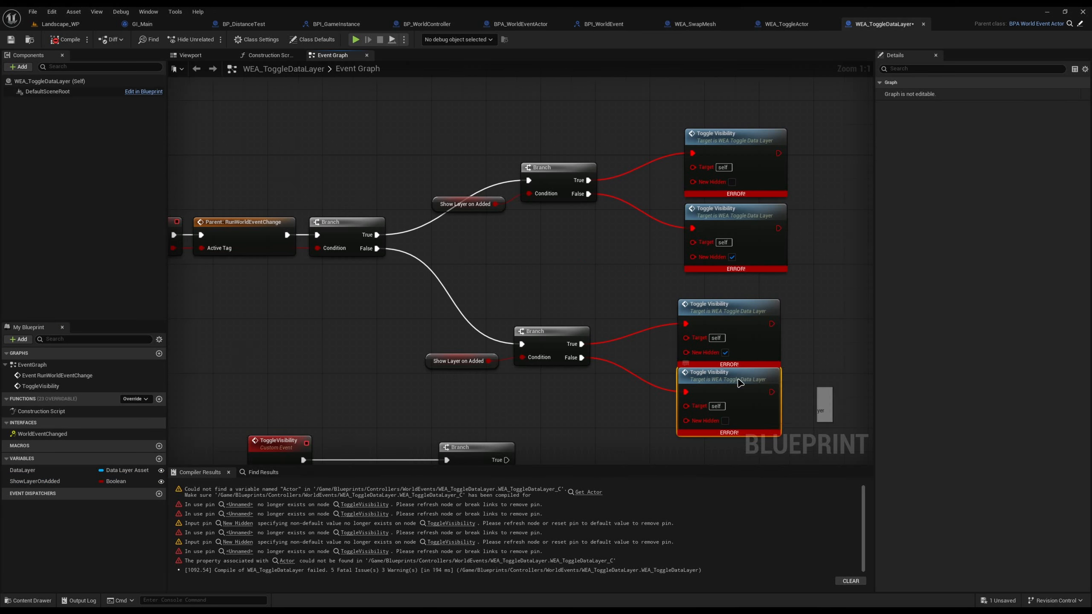
# Refresh the broken Toggle Visibility call nodes and compile WEA_ToggleDataLayer
pyautogui.rightClick(732, 383)
pyautogui.click(769, 446)
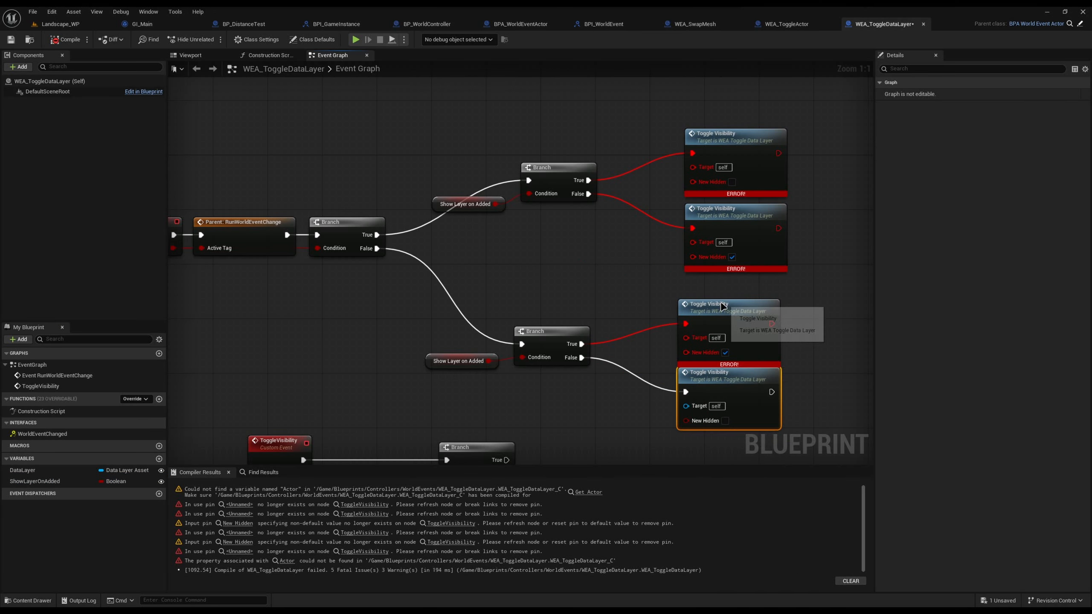
pyautogui.rightClick(721, 306)
pyautogui.click(758, 369)
pyautogui.rightClick(733, 223)
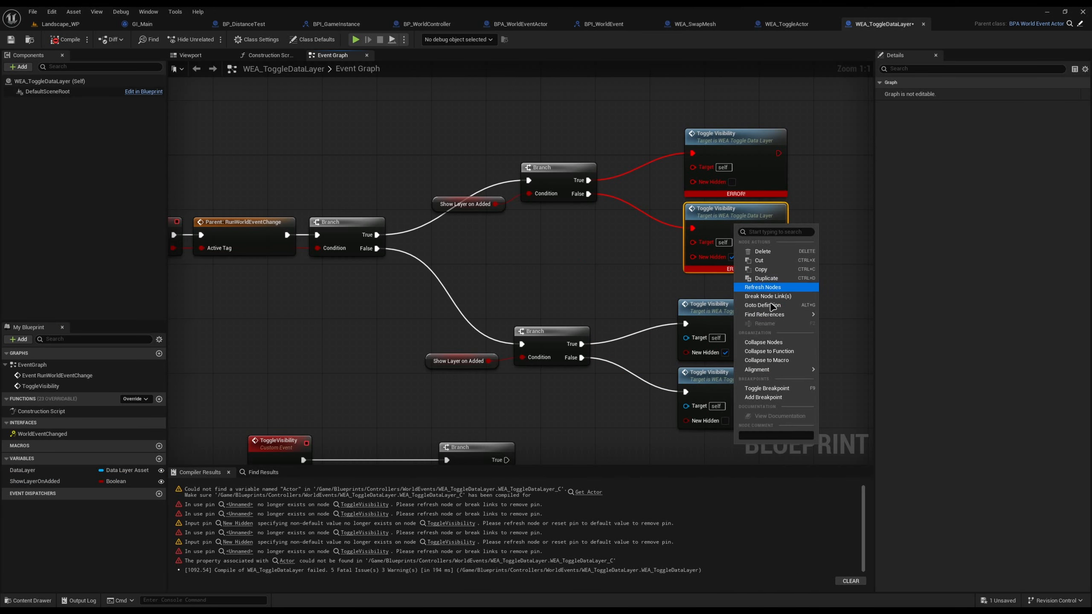
pyautogui.click(771, 287)
pyautogui.click(65, 39)
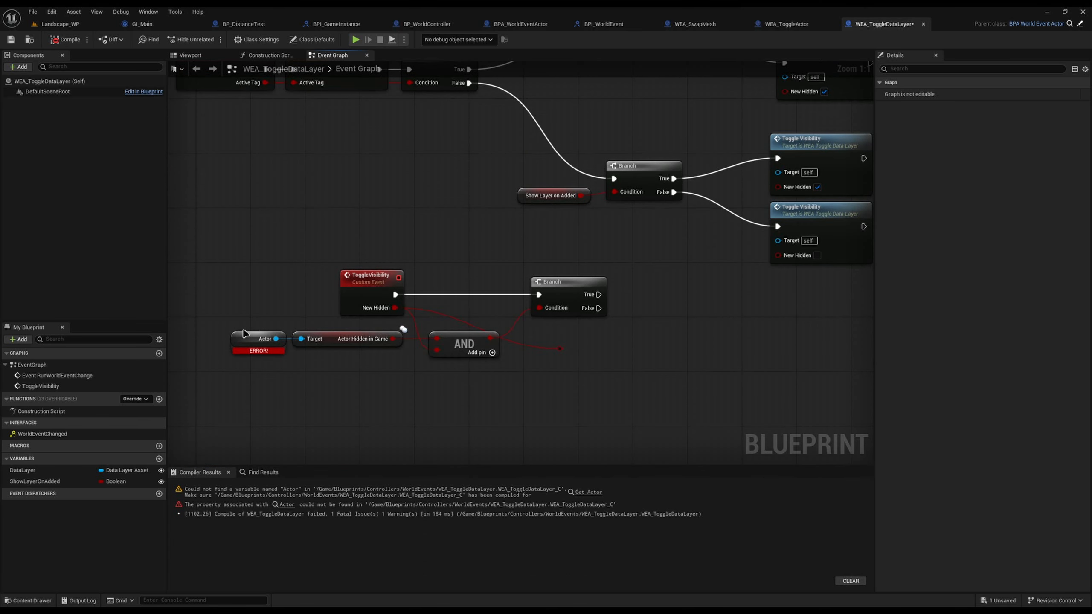
# Clear the leftover Actor Hidden and AND nodes from the ToggleVisibility event and move its Branch farther away to make room
pyautogui.moveTo(680, 304); pyautogui.dragTo(427, 464, button='right')
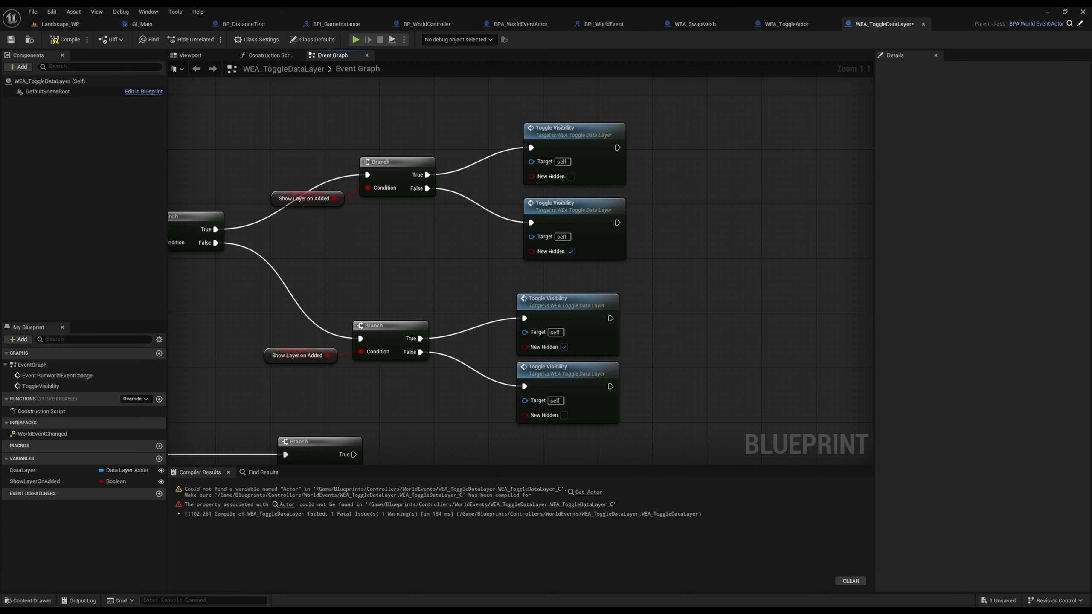
pyautogui.moveTo(516, 290); pyautogui.dragTo(591, 261, button='right')
pyautogui.moveTo(451, 314); pyautogui.dragTo(501, 189, button='right')
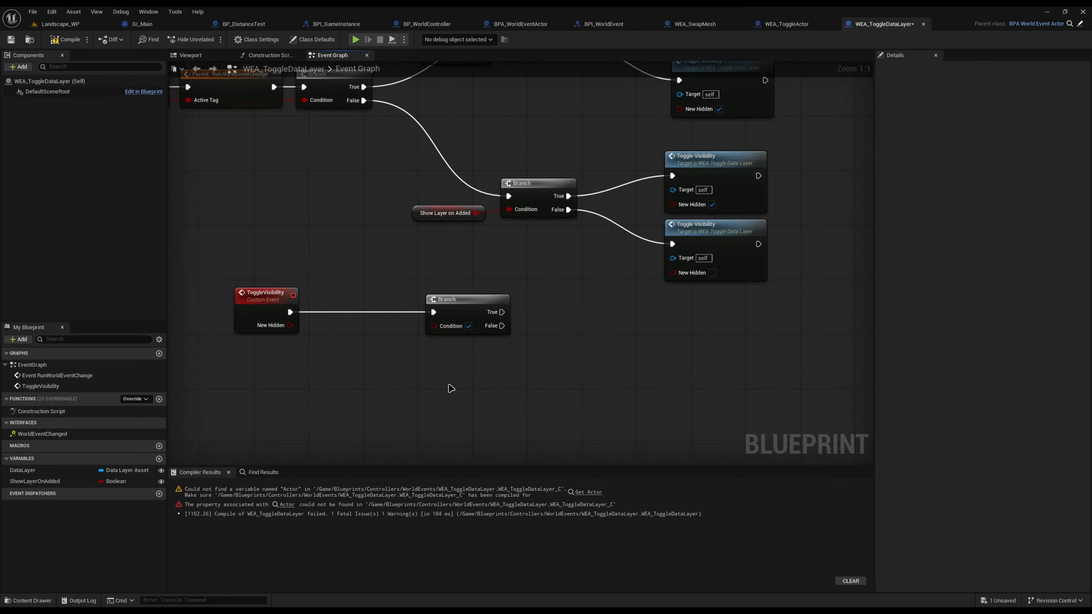
pyautogui.moveTo(223, 349); pyautogui.dragTo(558, 329)
pyautogui.moveTo(458, 328); pyautogui.dragTo(458, 390)
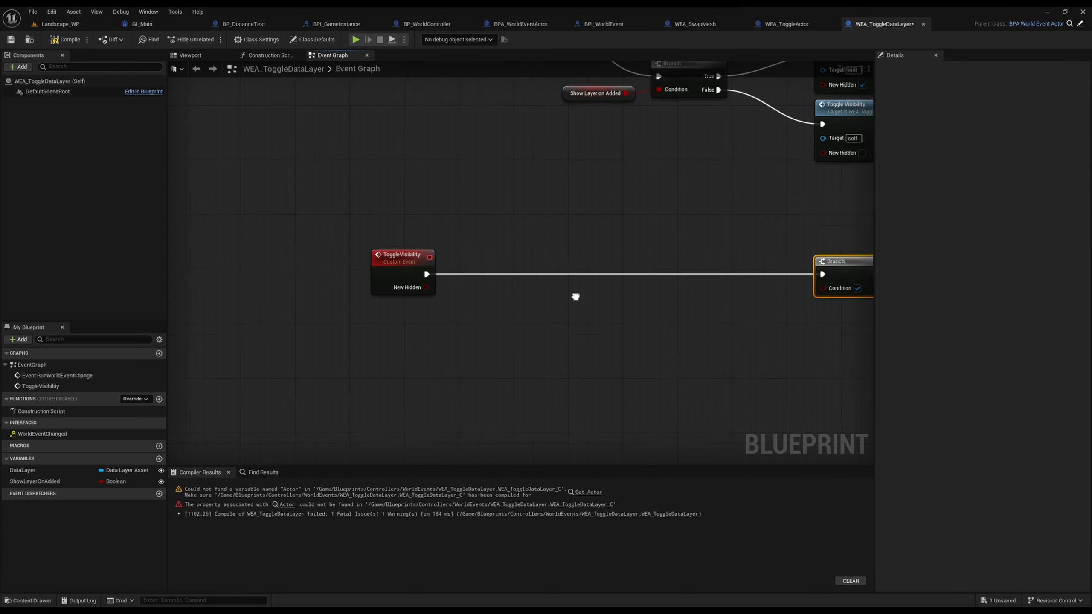
pyautogui.moveTo(494, 308); pyautogui.dragTo(437, 318, button='right')
# Add a Data Layer getter and a Get Data Layer Manager node, and run the manager node from the ToggleVisibility event
pyautogui.keyDown('ctrl'); pyautogui.moveTo(22, 470); pyautogui.dragTo(287, 356); pyautogui.keyUp('ctrl')
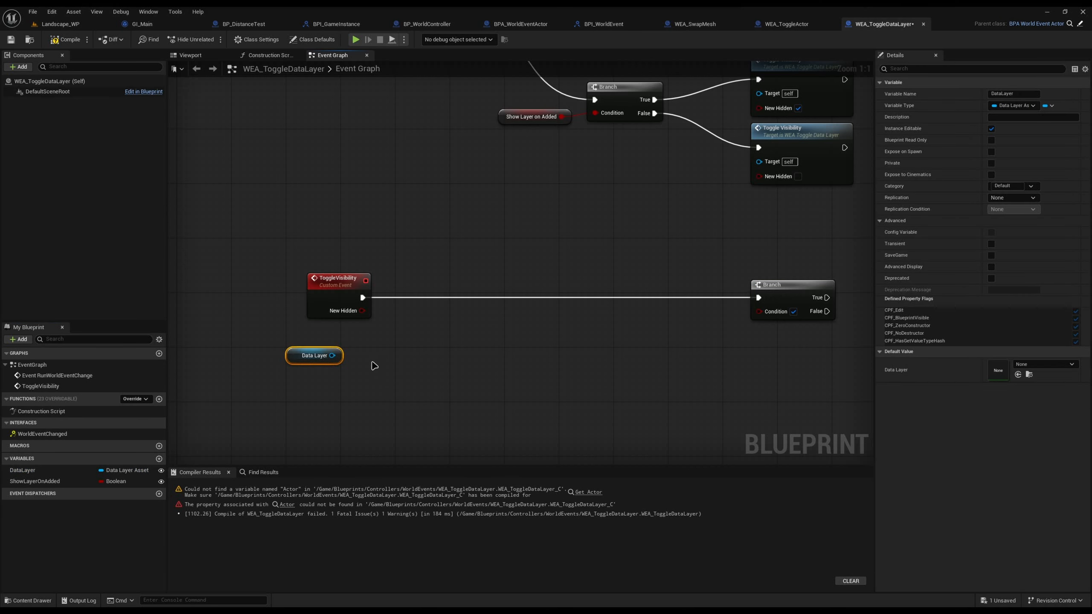
pyautogui.rightClick(374, 366)
pyautogui.write('get data ')
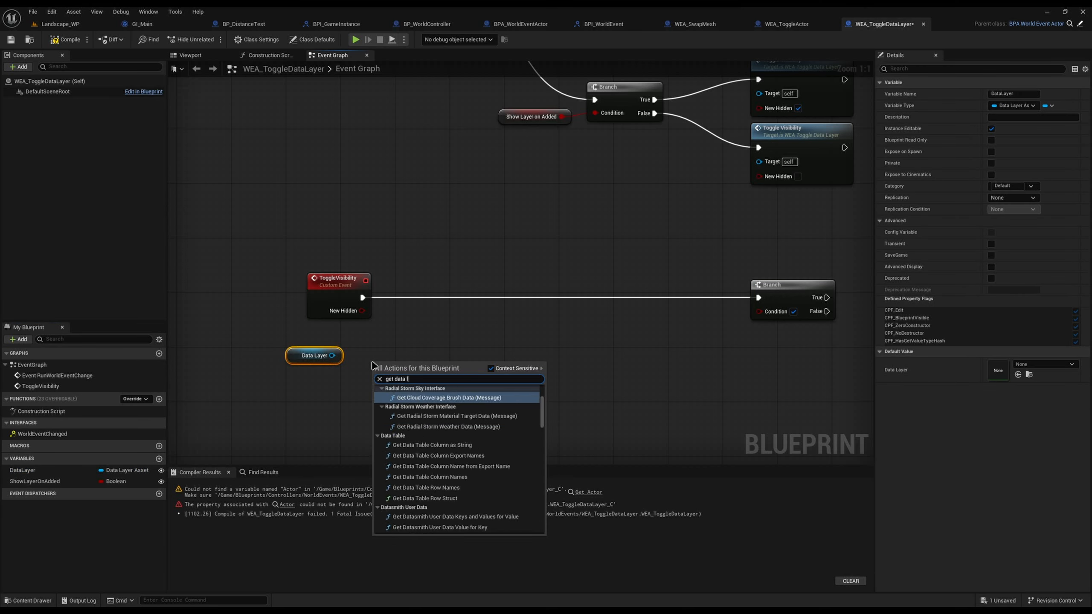
pyautogui.write('layer')
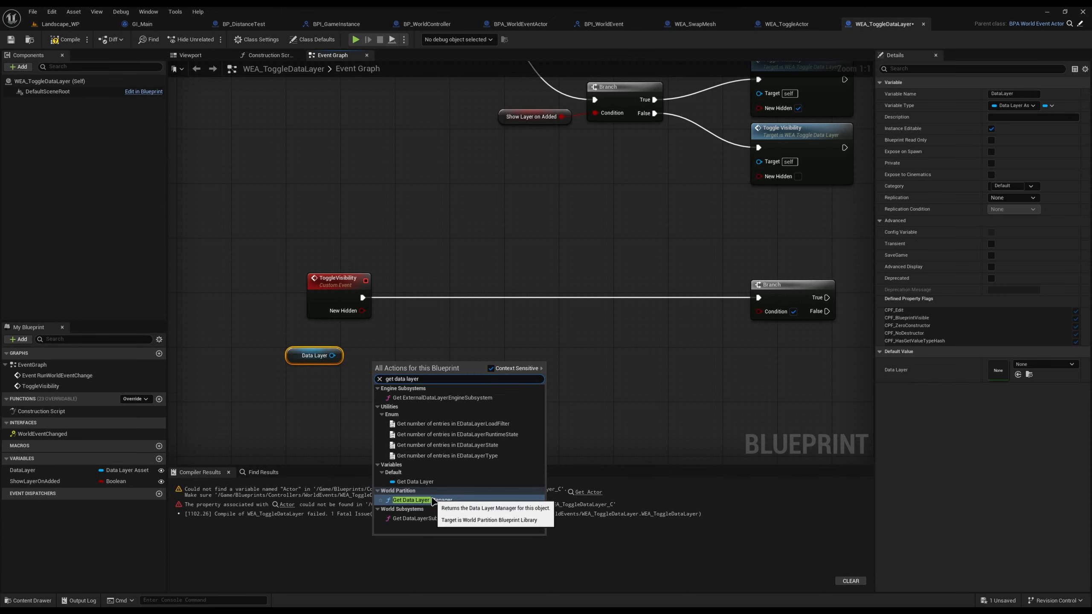
pyautogui.click(420, 500)
pyautogui.moveTo(386, 308); pyautogui.dragTo(398, 297)
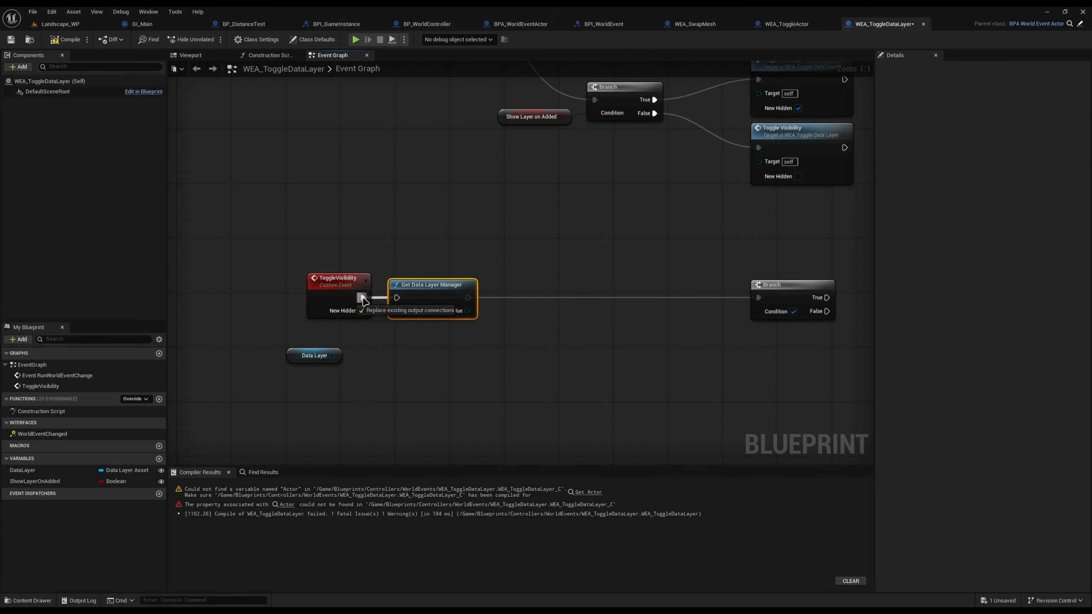
# Add a Get Data Layer Instance Runtime State node from the Data Layer Manager's return value
pyautogui.moveTo(480, 298); pyautogui.dragTo(472, 329, button='right')
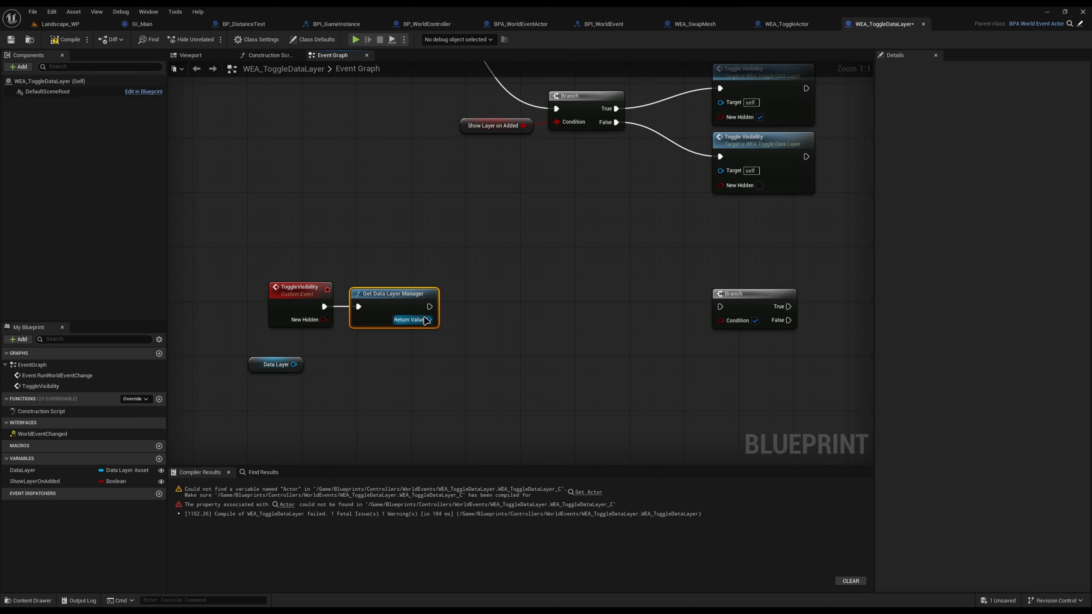
pyautogui.moveTo(426, 320); pyautogui.dragTo(478, 320)
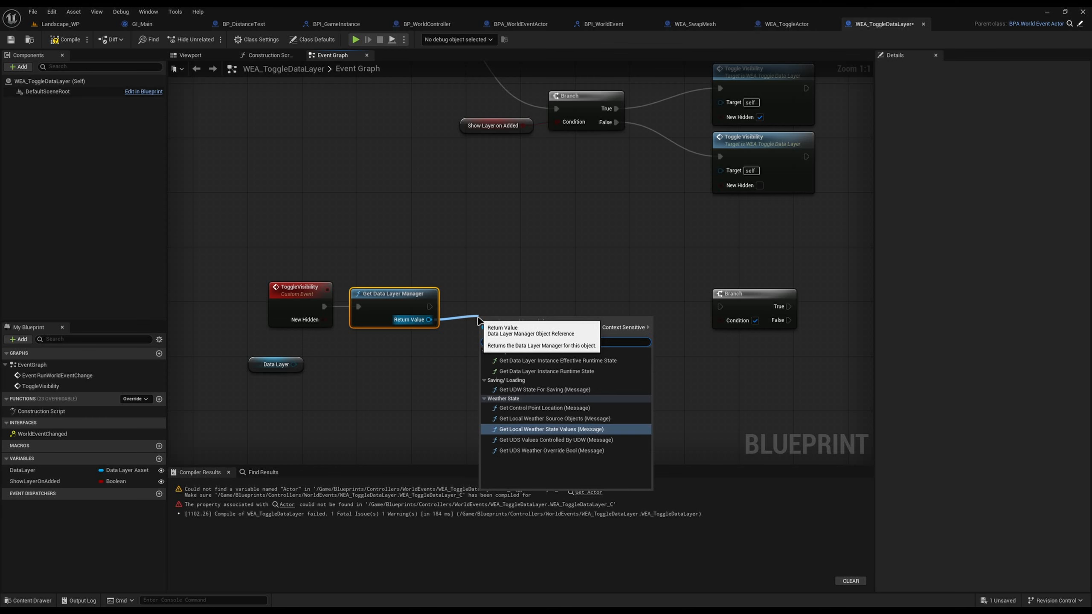
pyautogui.click(569, 371)
# Search the actions for the Data Layer Manager's return value for a Get Data Layer Instance node
pyautogui.moveTo(437, 373); pyautogui.dragTo(537, 314, button='right')
pyautogui.moveTo(511, 261); pyautogui.dragTo(462, 317)
pyautogui.write('get dat alayer in')
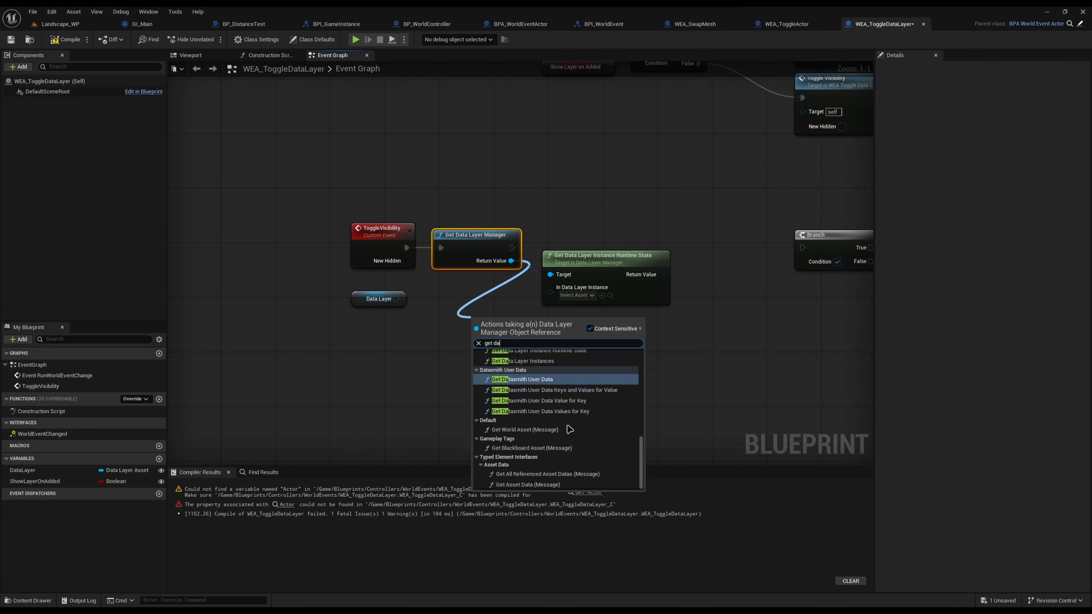